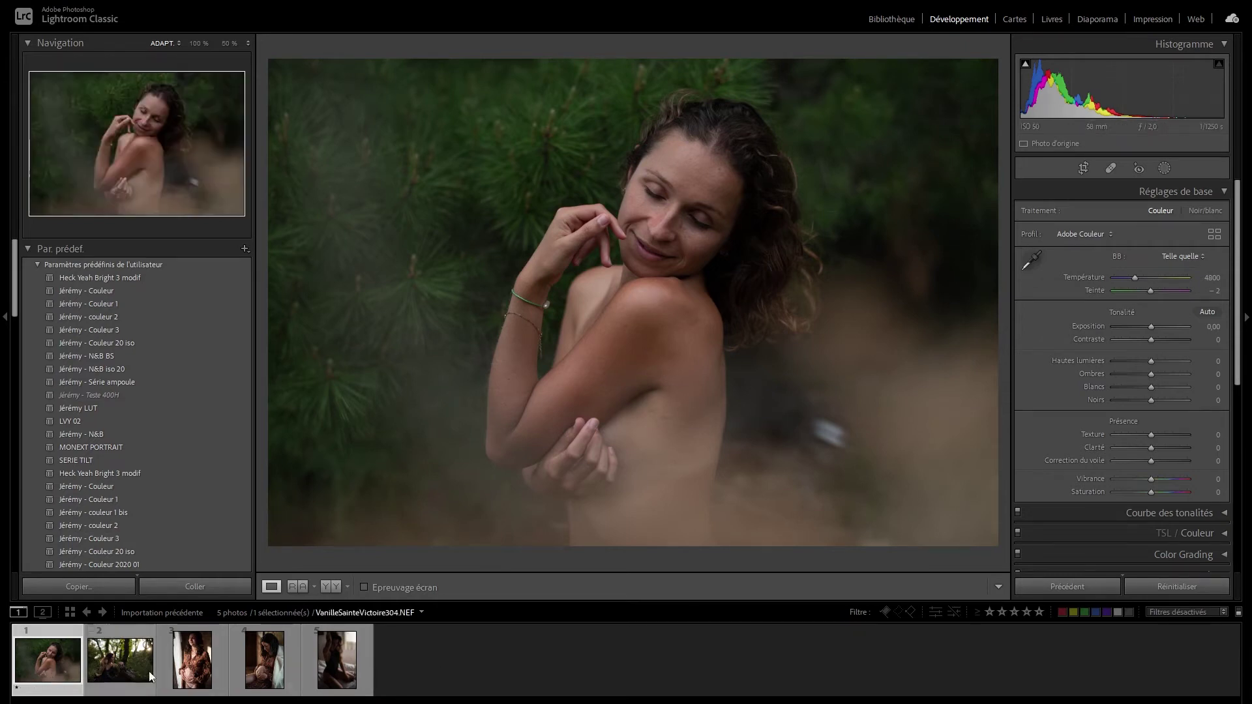
Browse the forest, window, seated pregnancy and bed portraits, then return to the smoke portrait
left_click(112, 676)
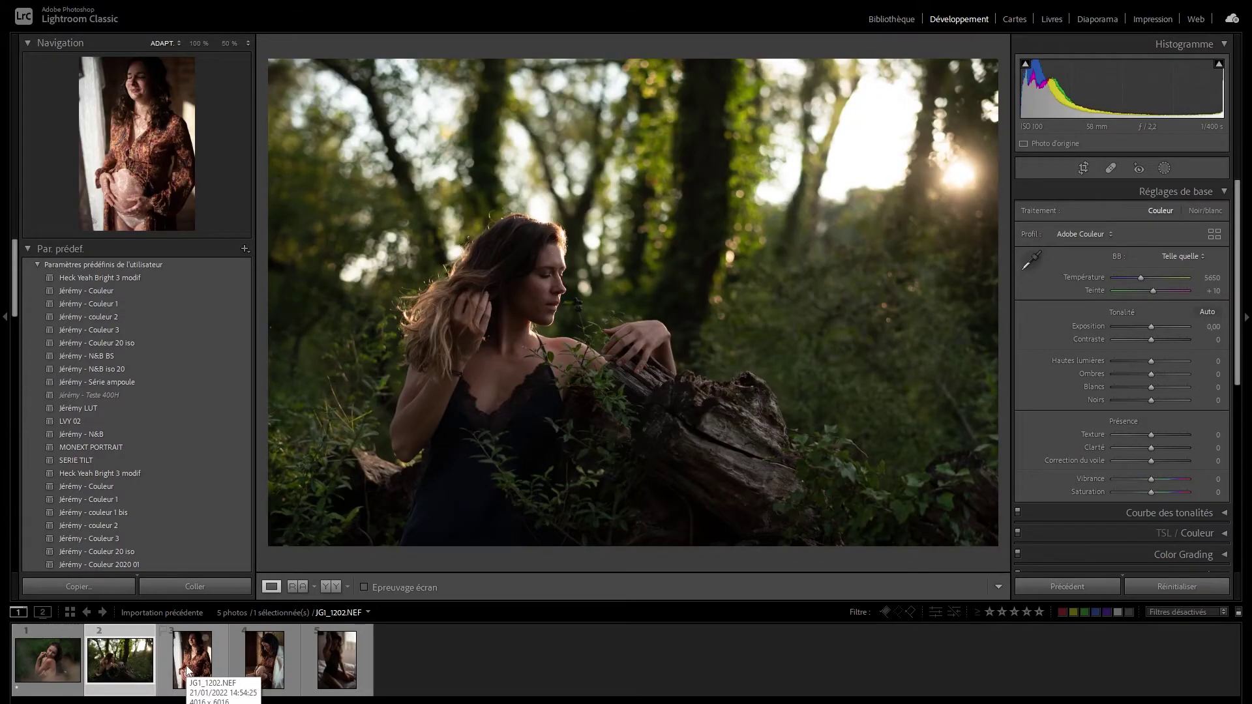
left_click(38, 678)
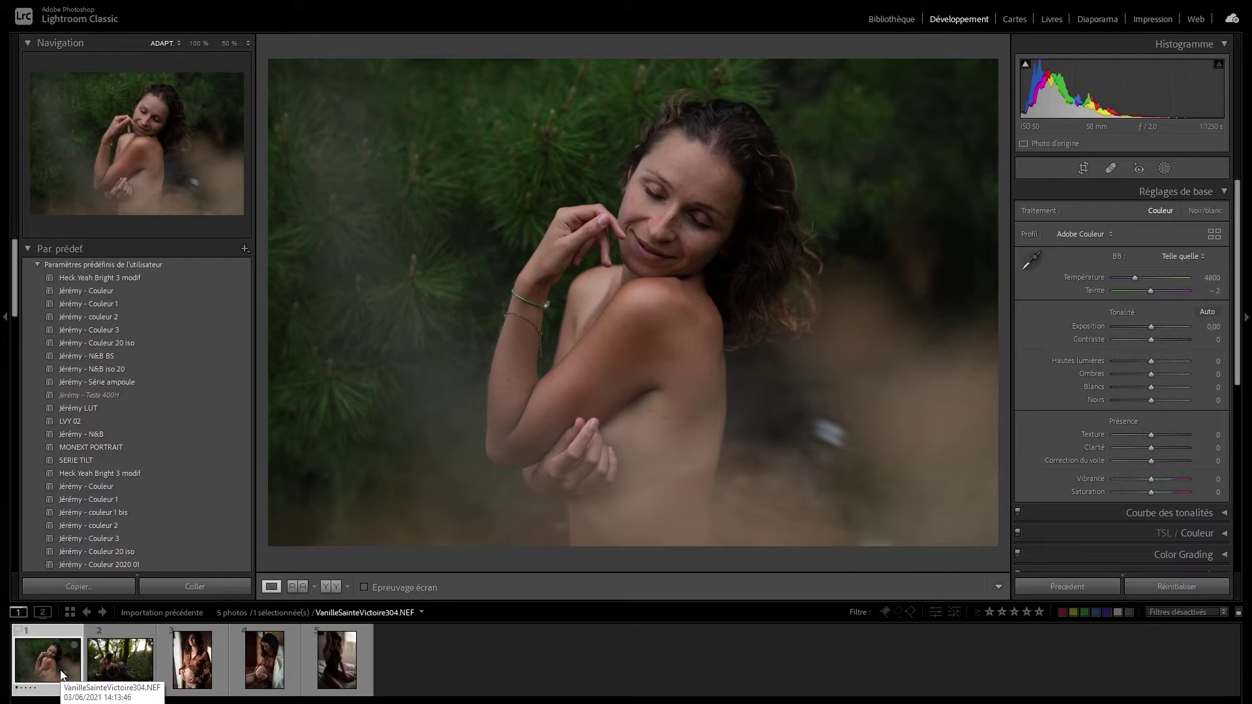
left_click(128, 661)
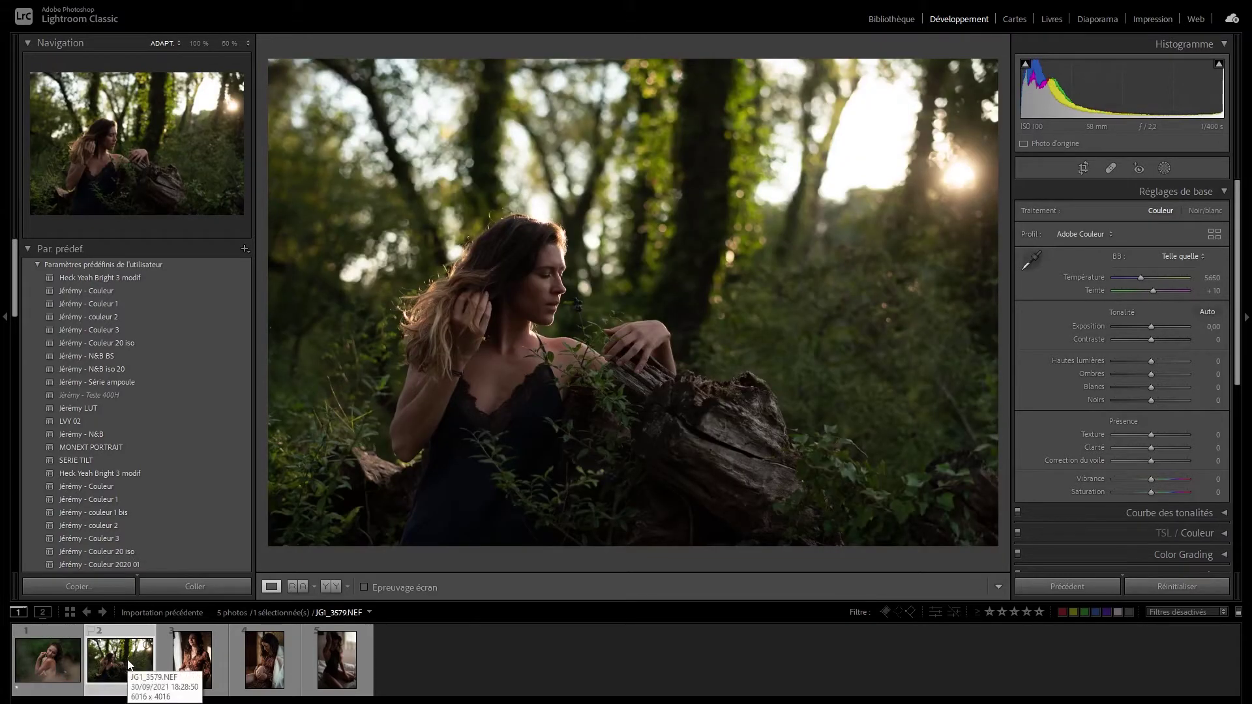
left_click(183, 690)
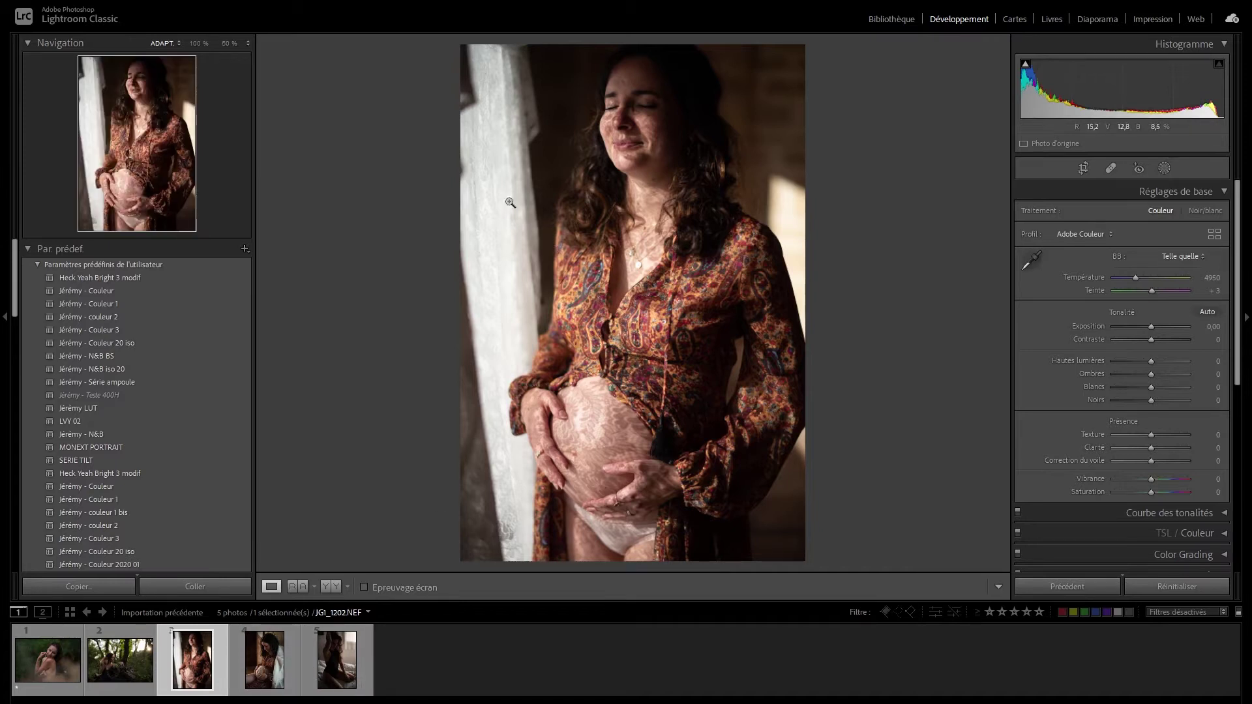
key("Right")
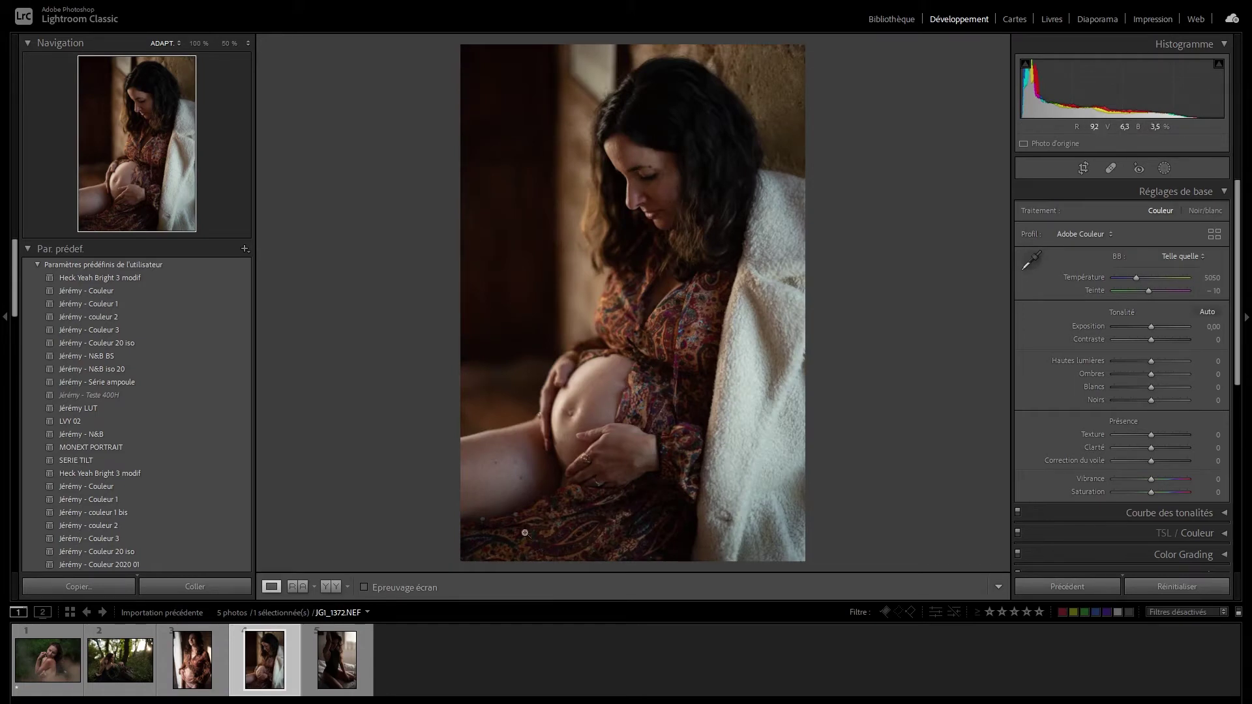
left_click(343, 668)
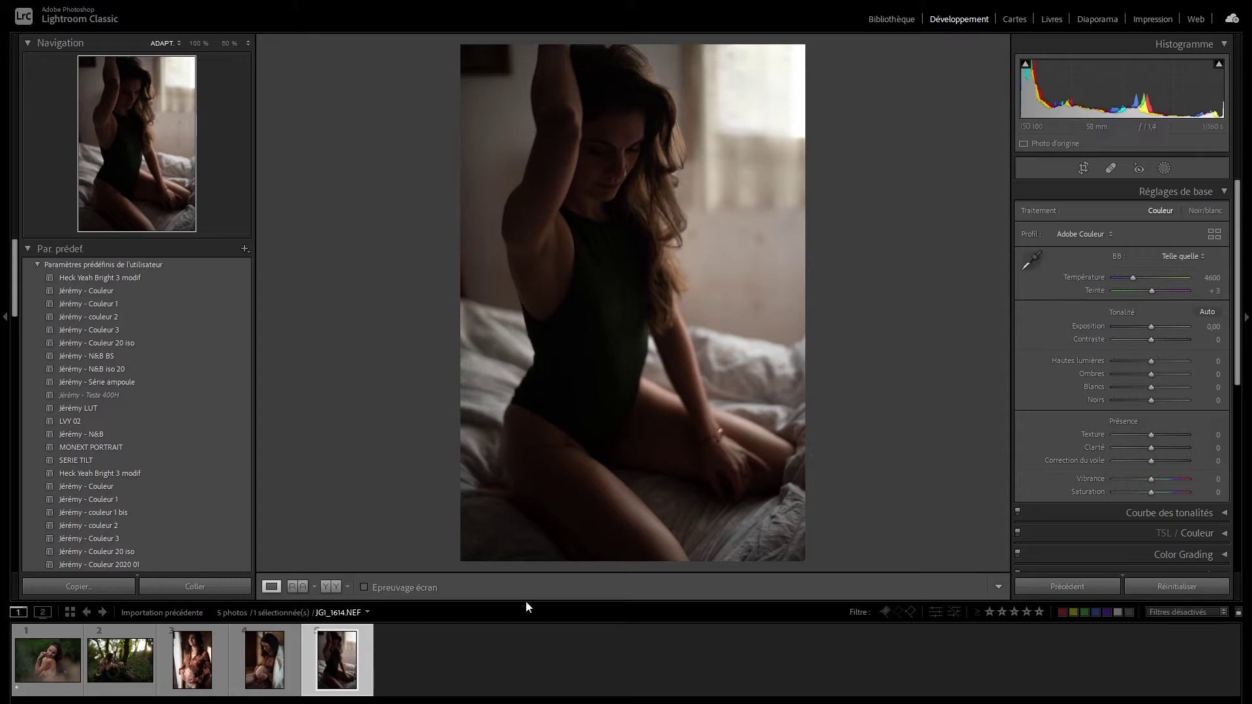
left_click(53, 672)
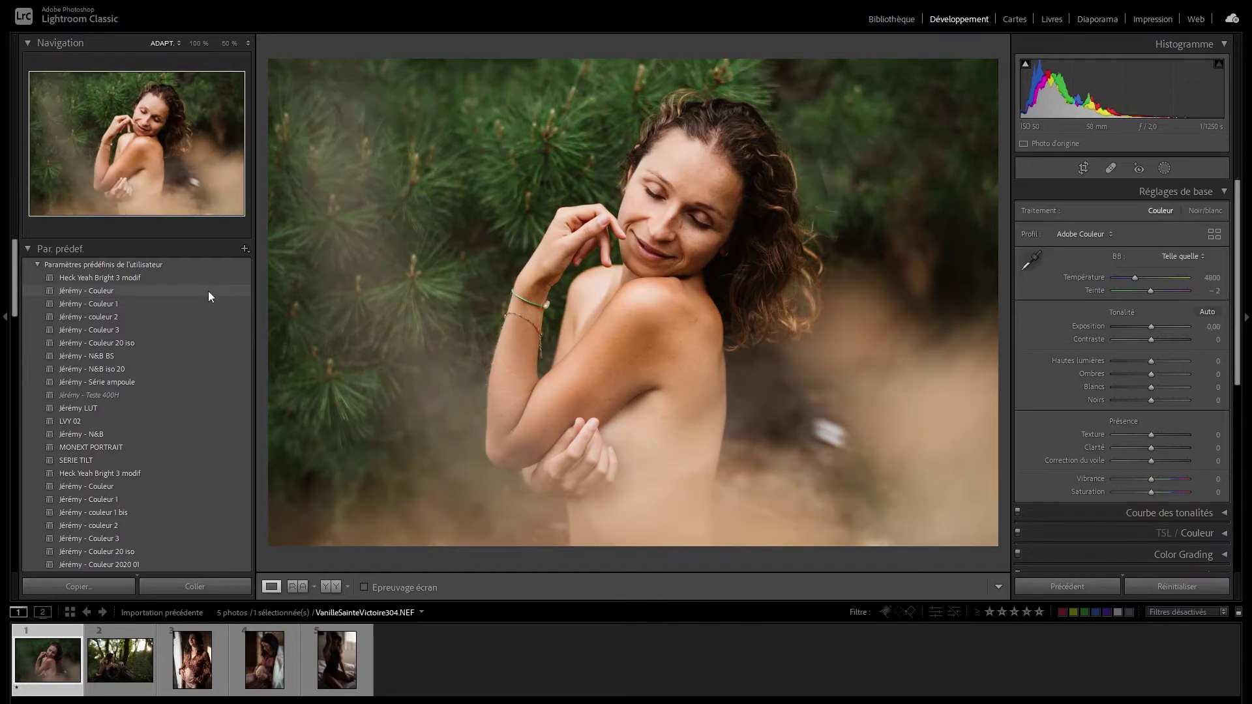
Compare Jérémy - Couleur with Jérémy - Couleur 1, keep Jérémy - Couleur, and raise exposure to +1.20
left_click(209, 290)
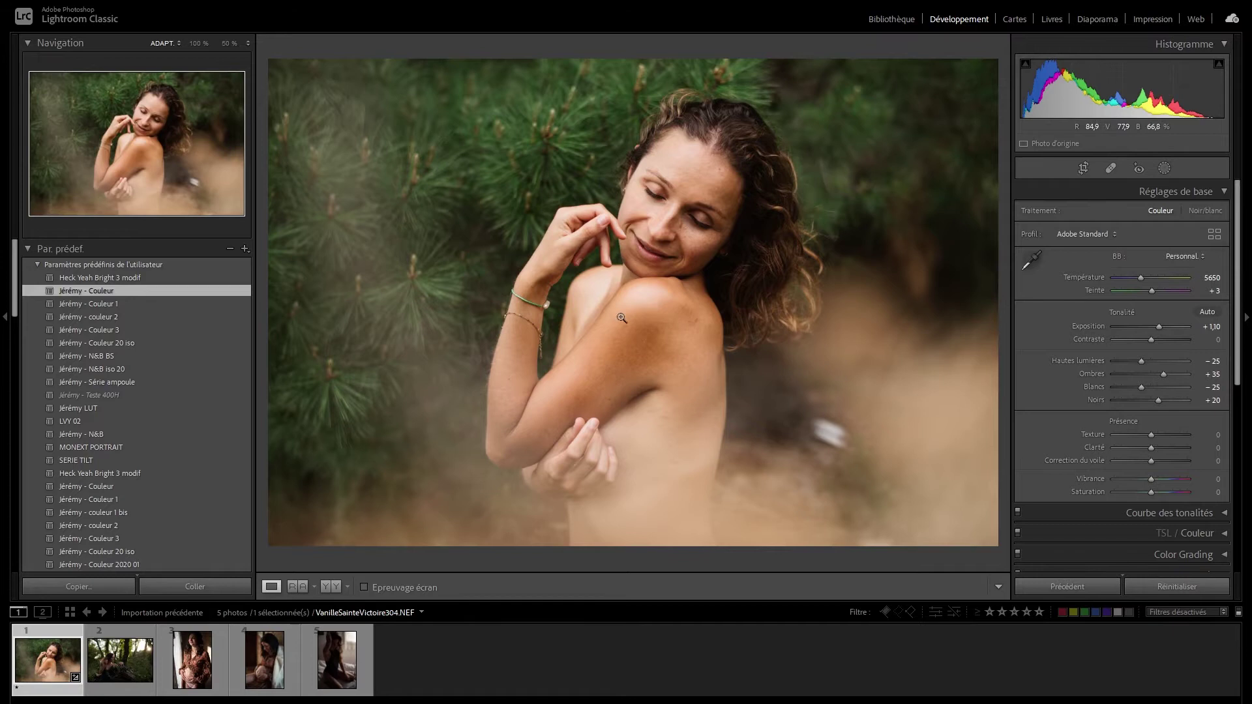
left_click(175, 304)
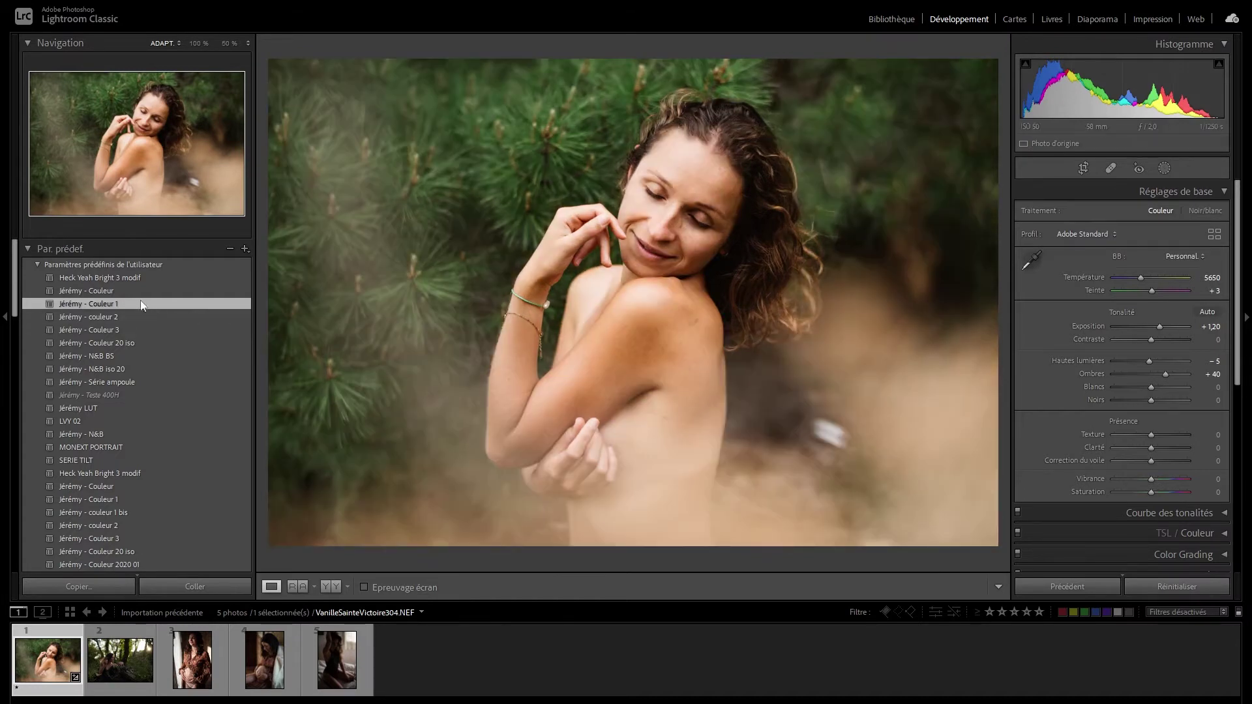
left_click(131, 292)
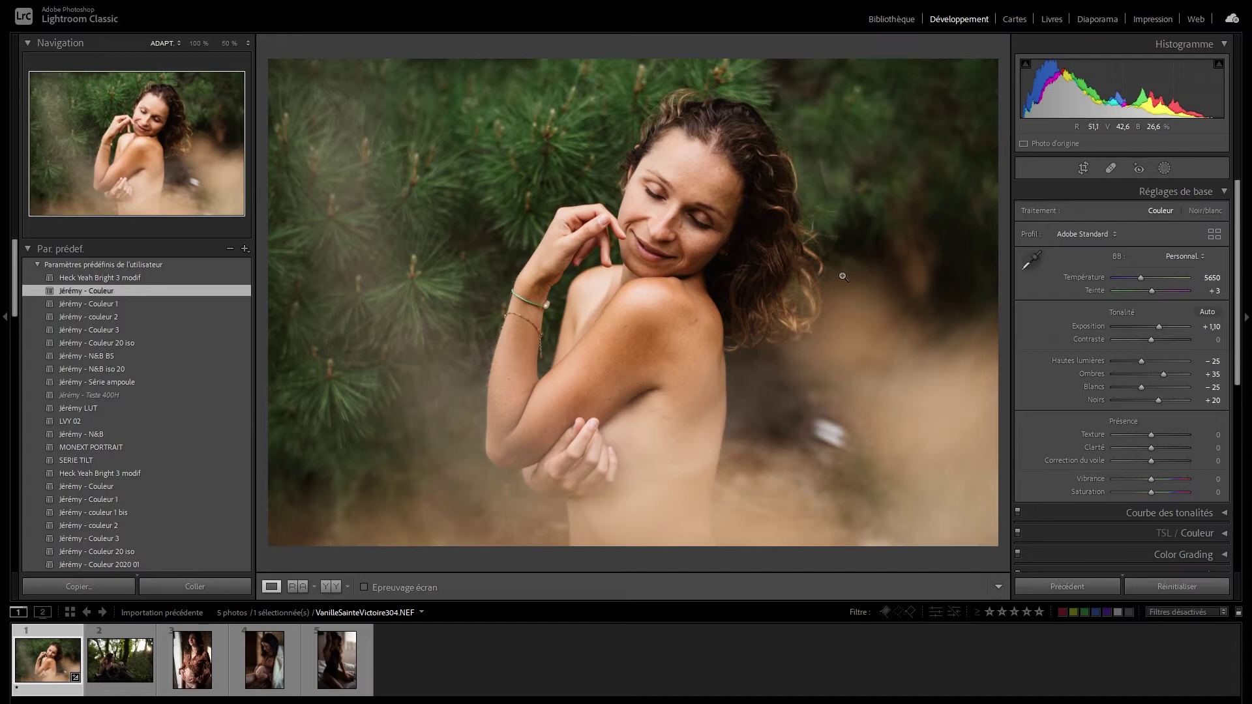
left_click(157, 303)
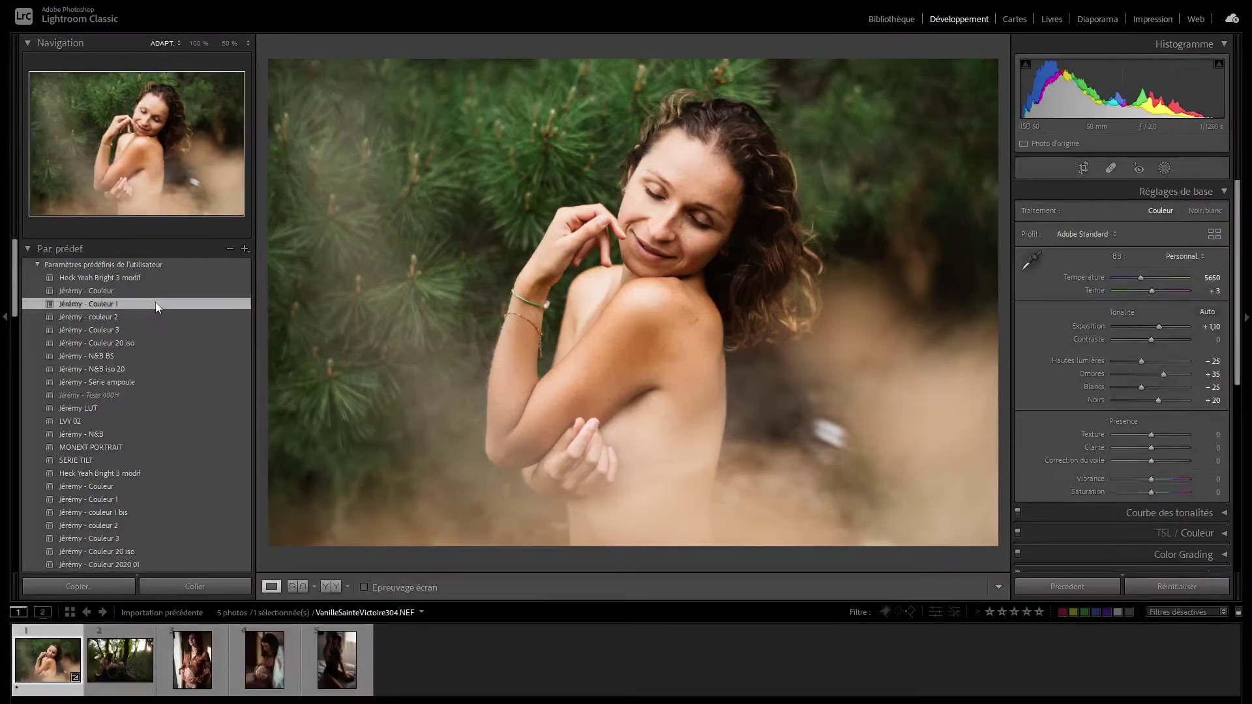
left_click(159, 294)
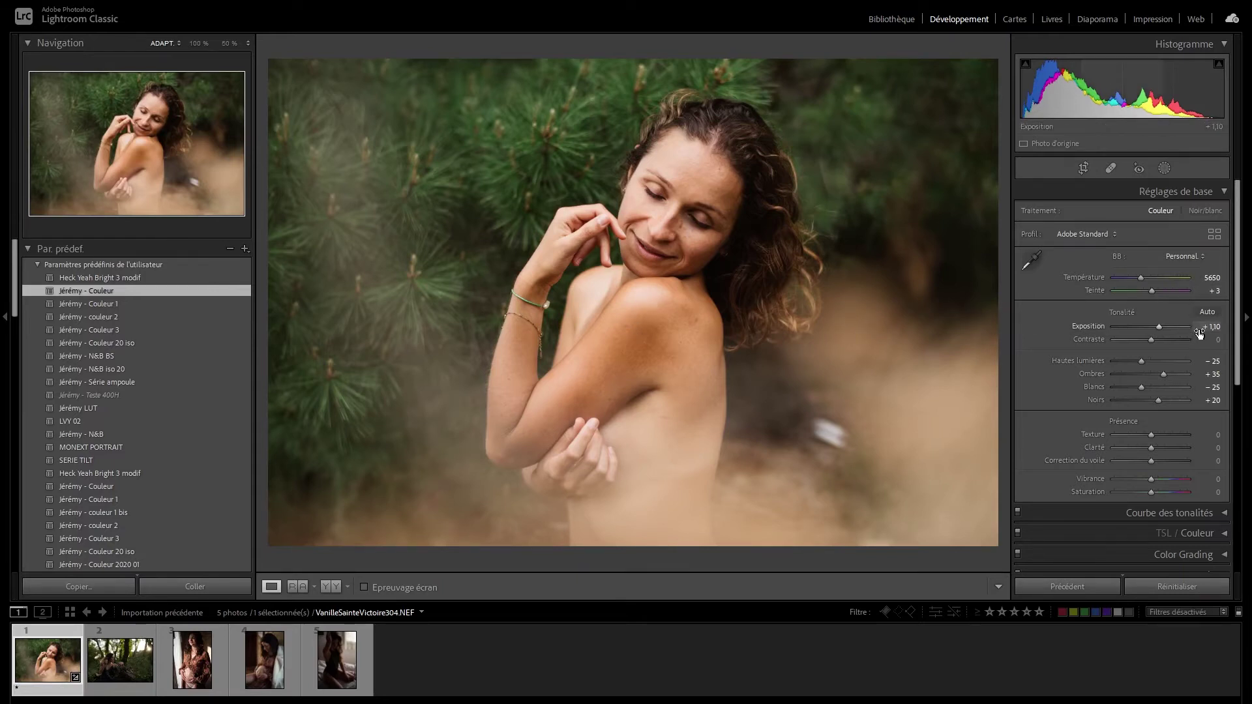
left_click_drag(1200, 334, 1202, 334)
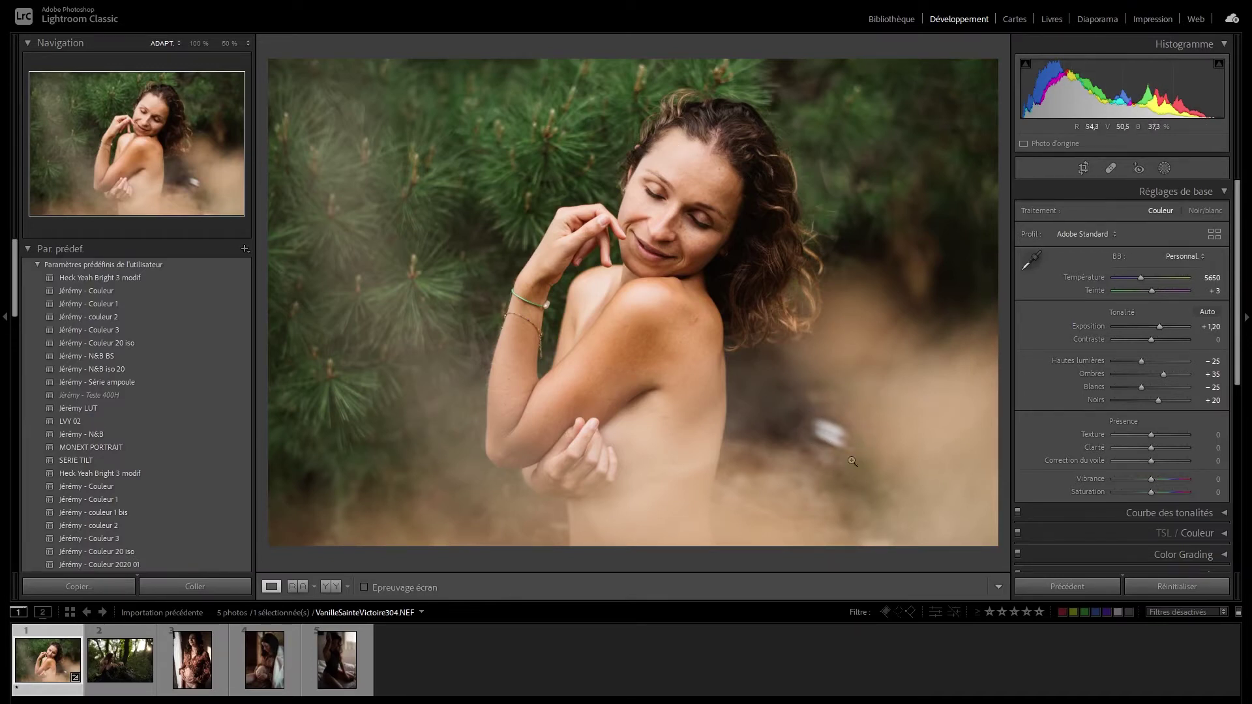
Heal the bright flecks in the smoke beside the woman's arm with Spot Removal, choosing a cleaner source
left_click(1110, 168)
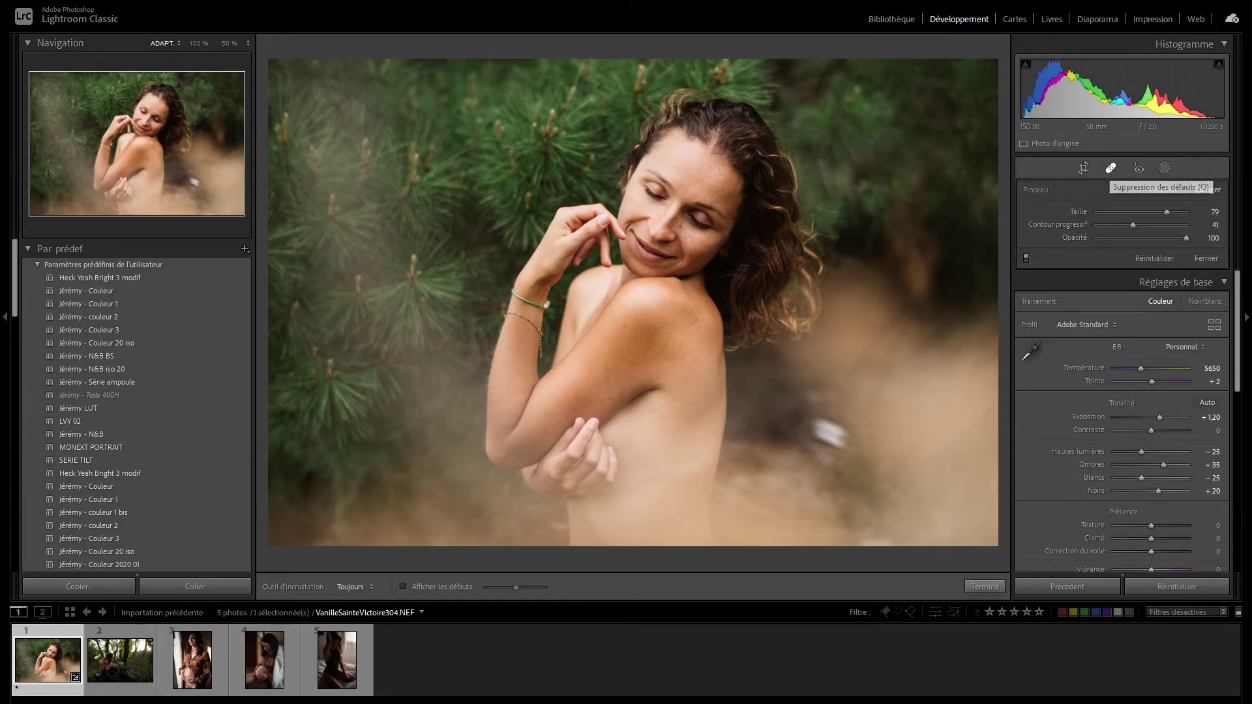
left_click_drag(823, 427, 840, 447)
left_click_drag(900, 490, 885, 492)
key("Escape")
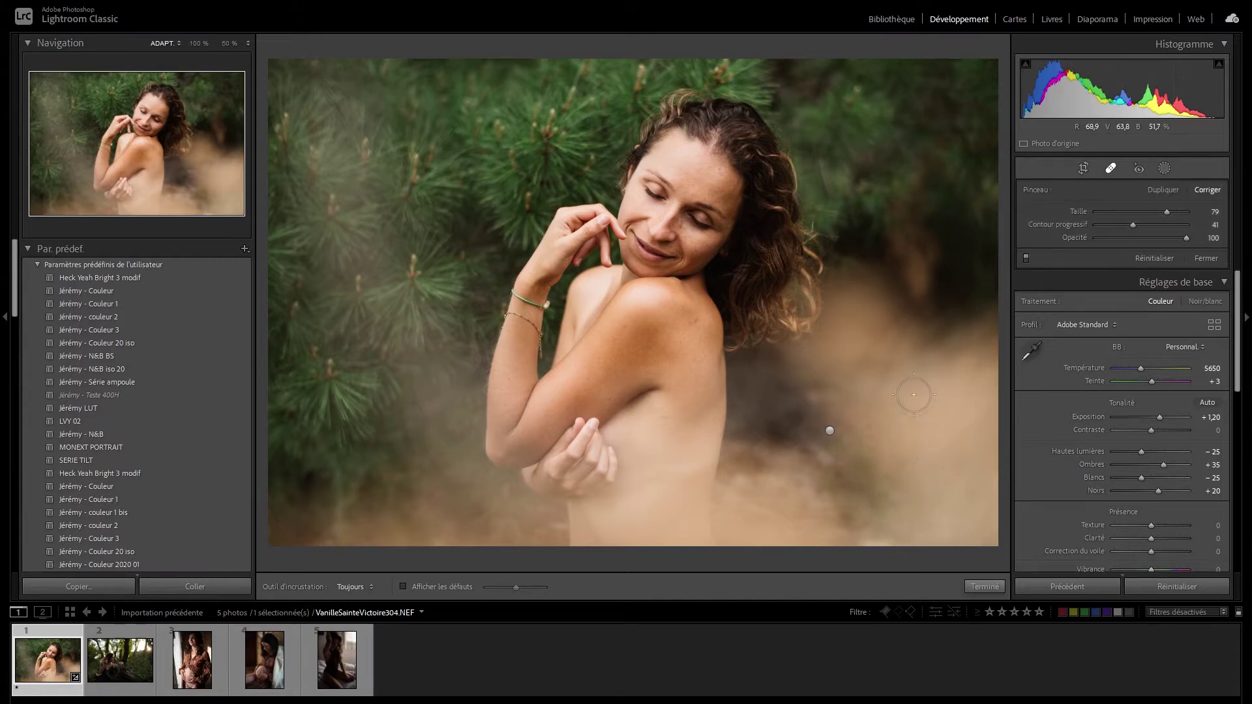
left_click_drag(801, 446, 841, 512)
key("ctrl+z")
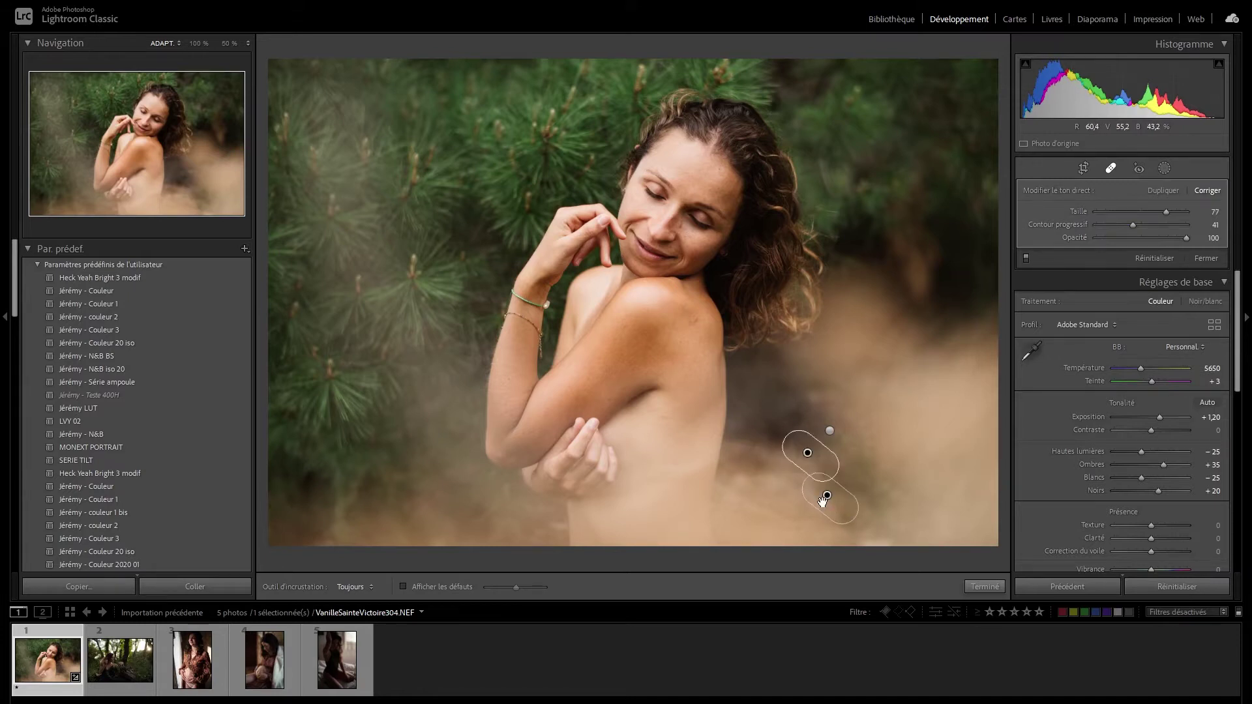
key("q")
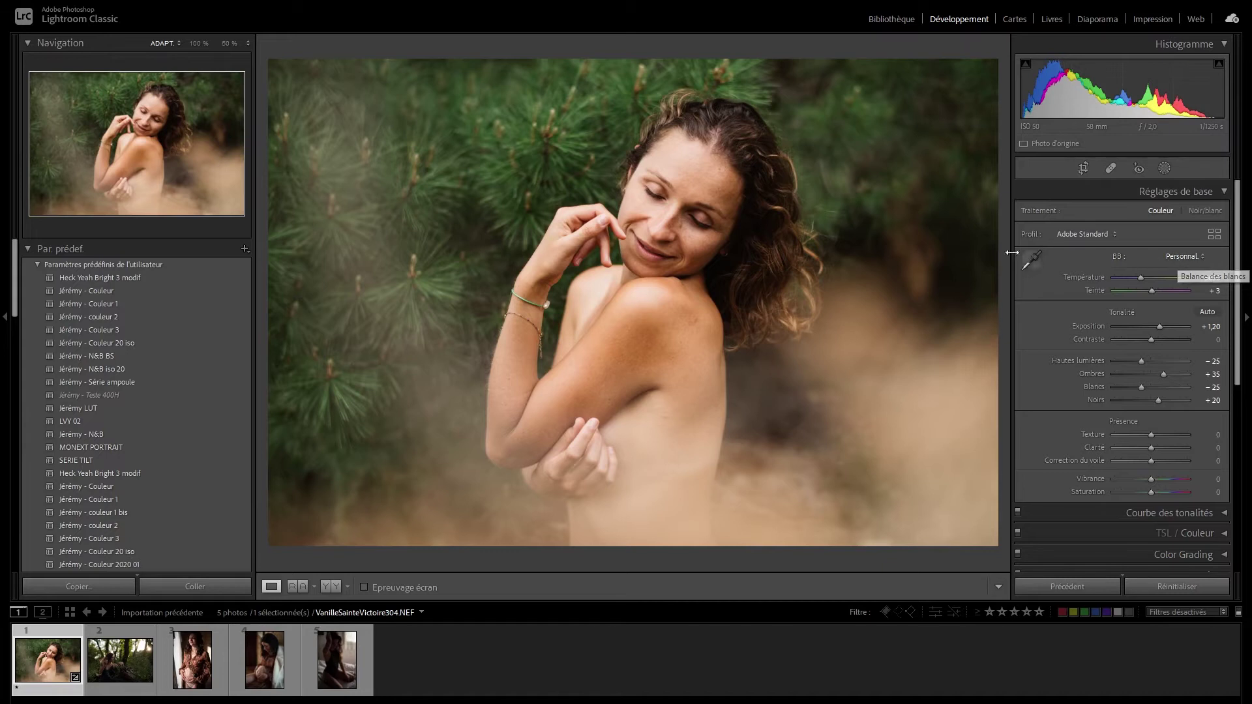
Check skin at 100%, then warm the smoke portrait to temperature 5800 with tint +2
left_click(669, 277)
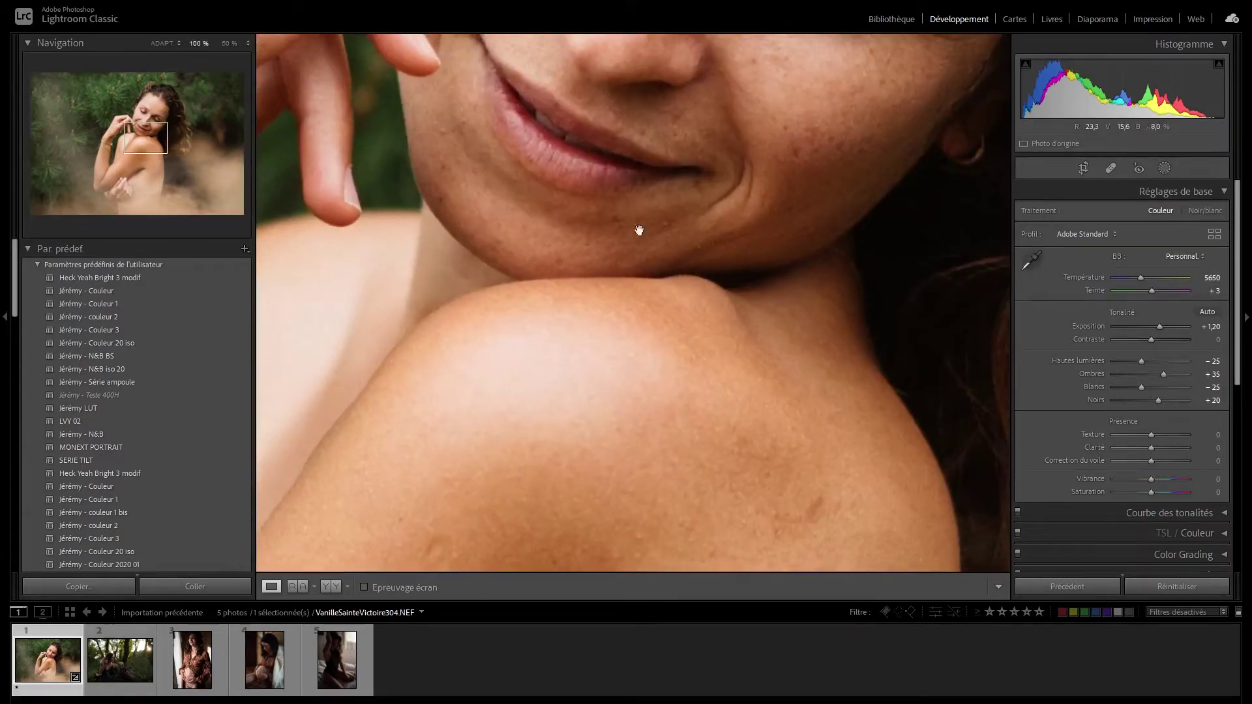
left_click(693, 212)
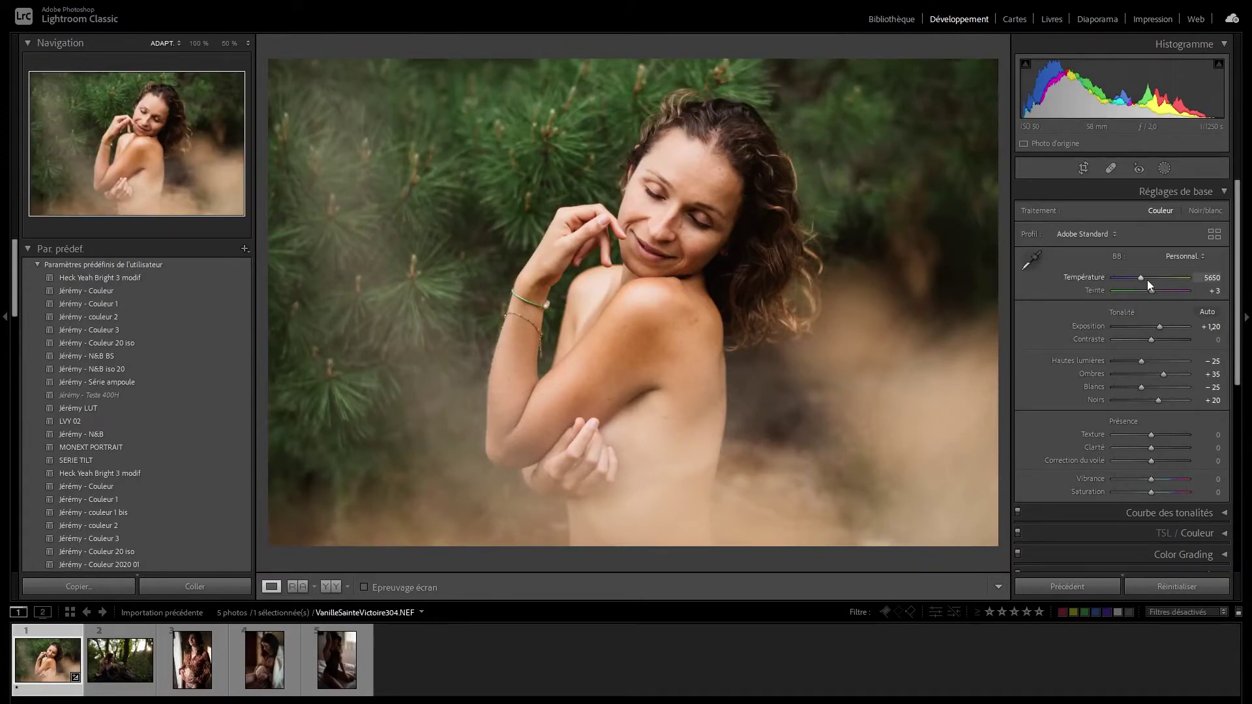
scroll(1149, 278, "up", 1)
scroll(1150, 278, "up", 1)
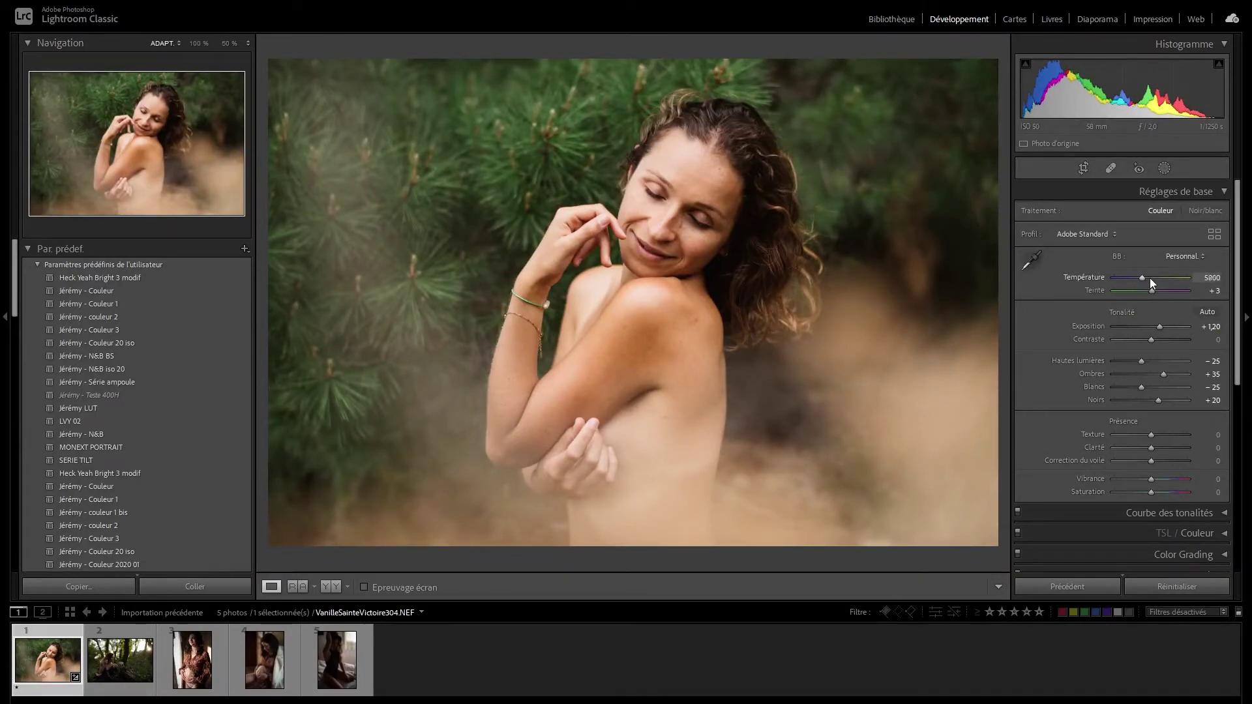
left_click(1210, 292)
key("Return")
Add a linear gradient mask over the upper-left greenery with exposure reset, then open the forest portrait
left_click(1164, 168)
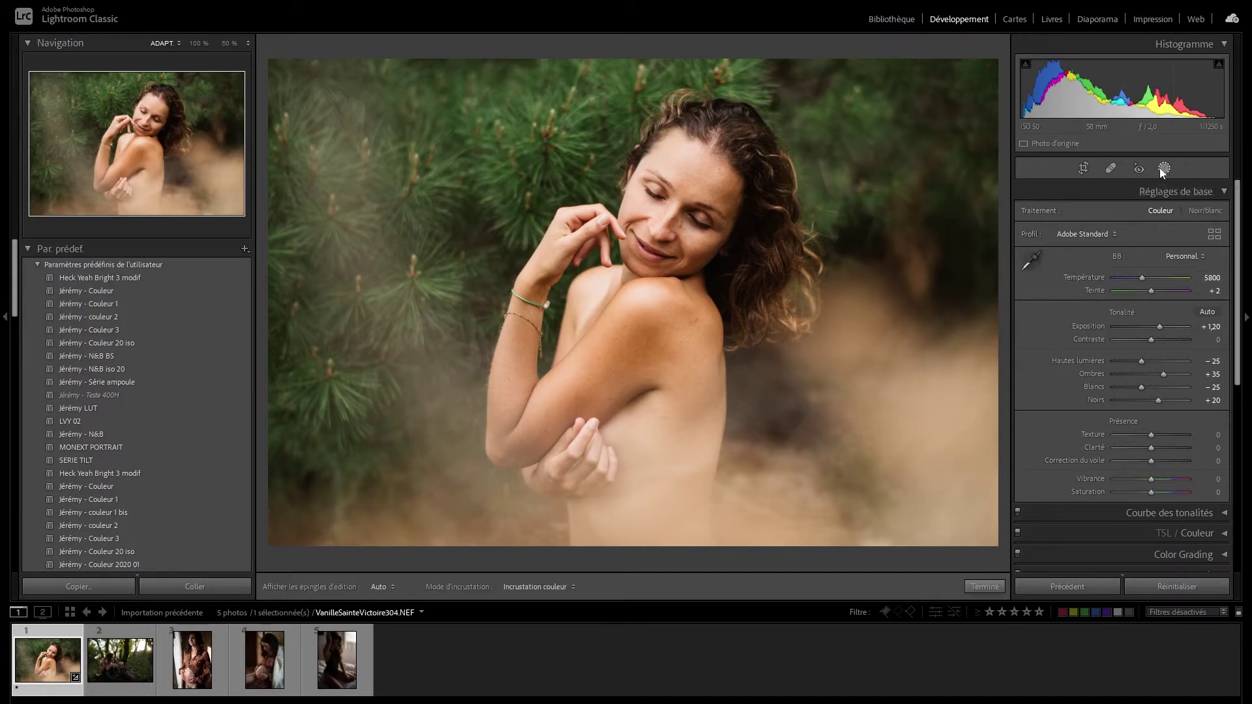
left_click(1067, 266)
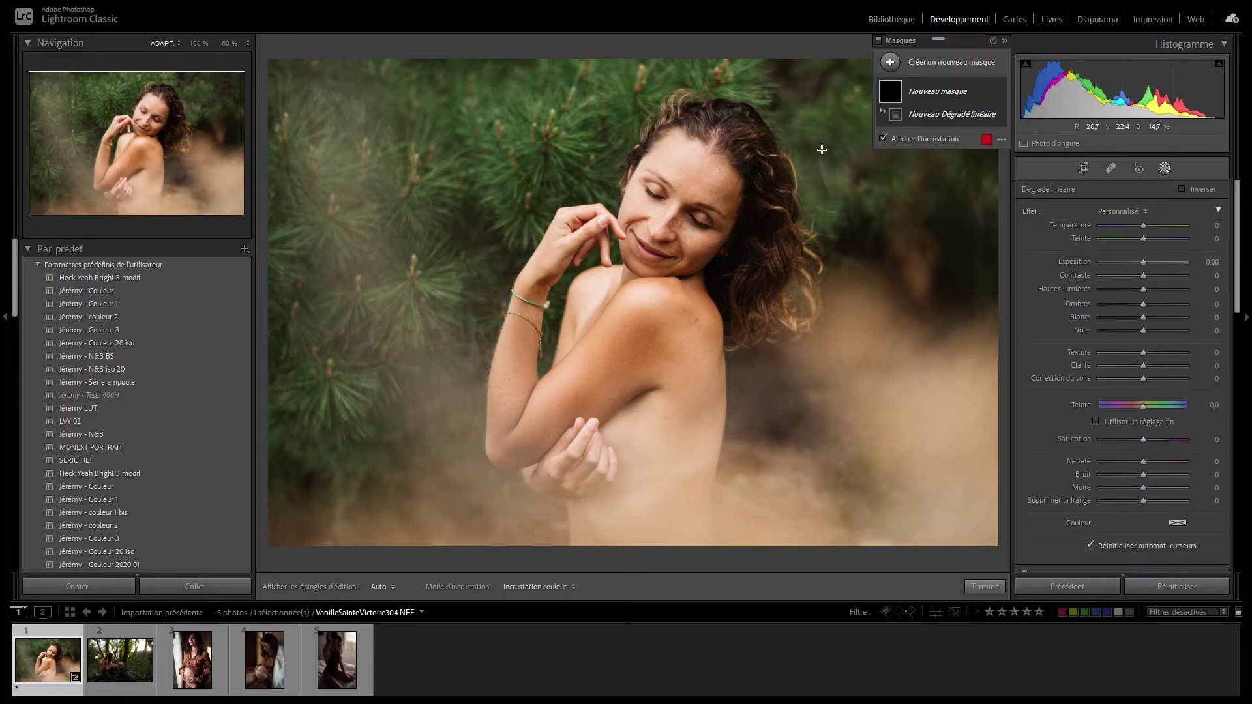
left_click_drag(333, 157, 521, 269)
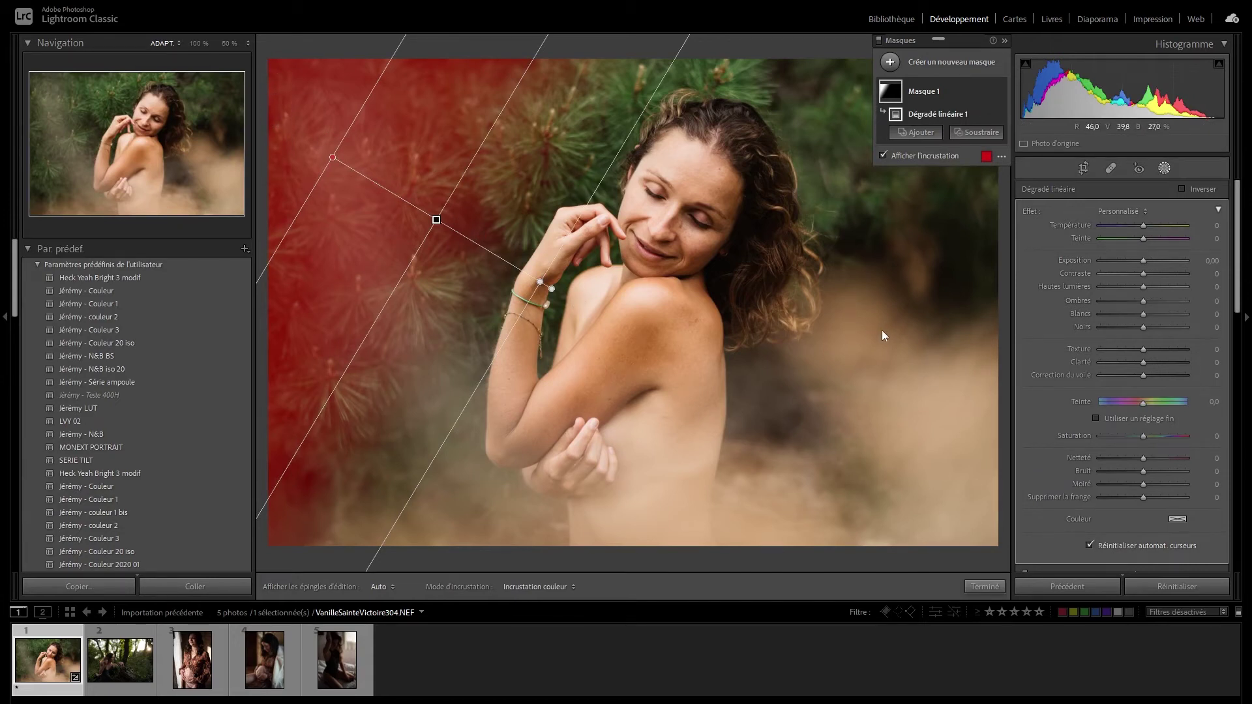
double_click(1142, 261)
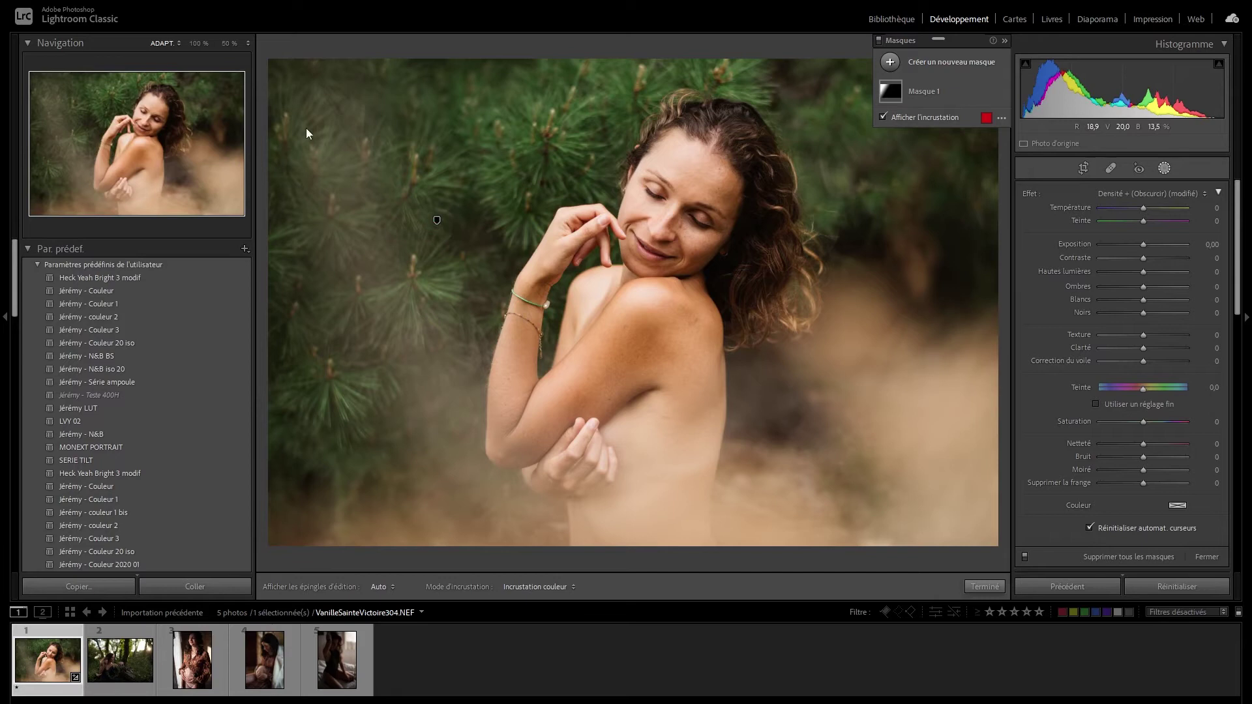
key("Return")
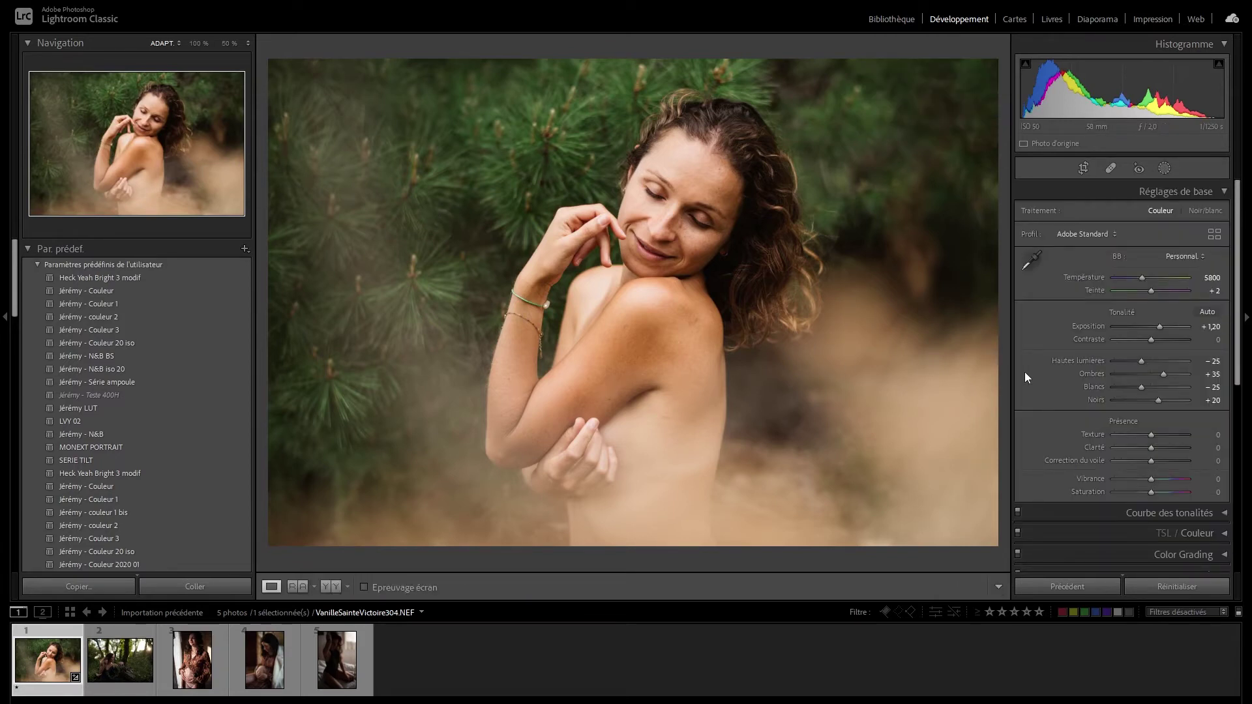
left_click(123, 663)
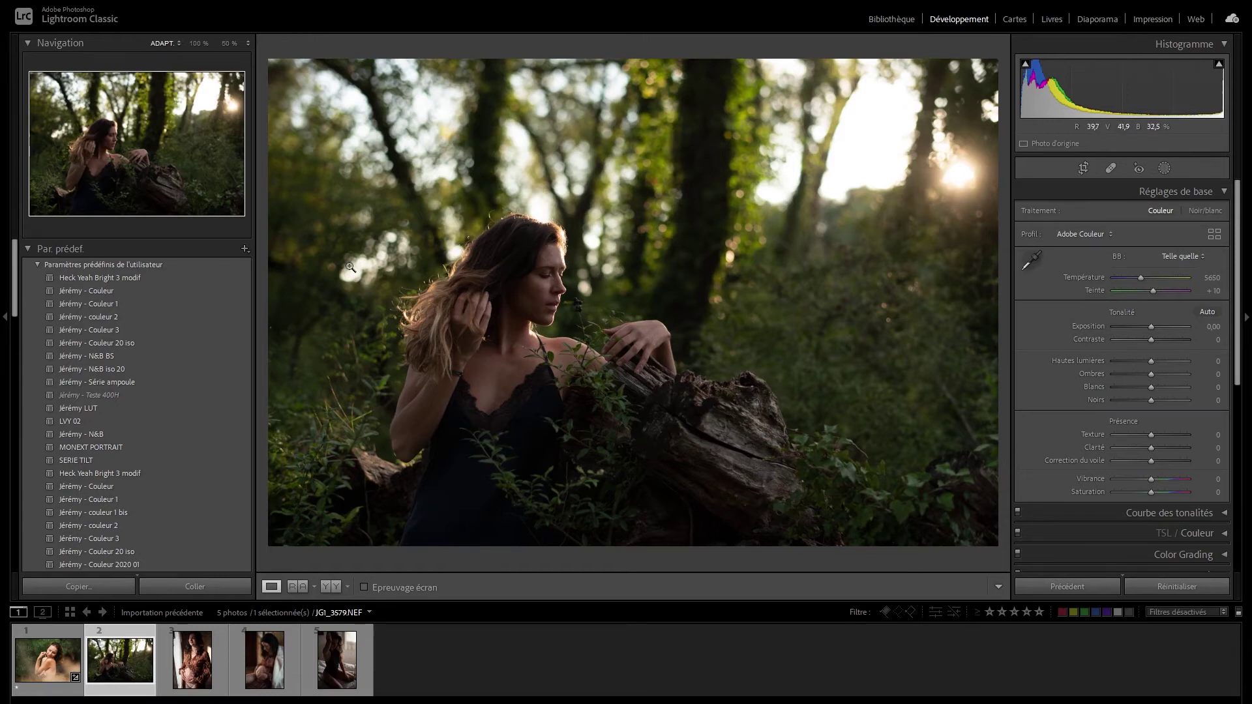
Apply the Jérémy - Couleur preset to the forest portrait and check chest skin at 100%
left_click(187, 292)
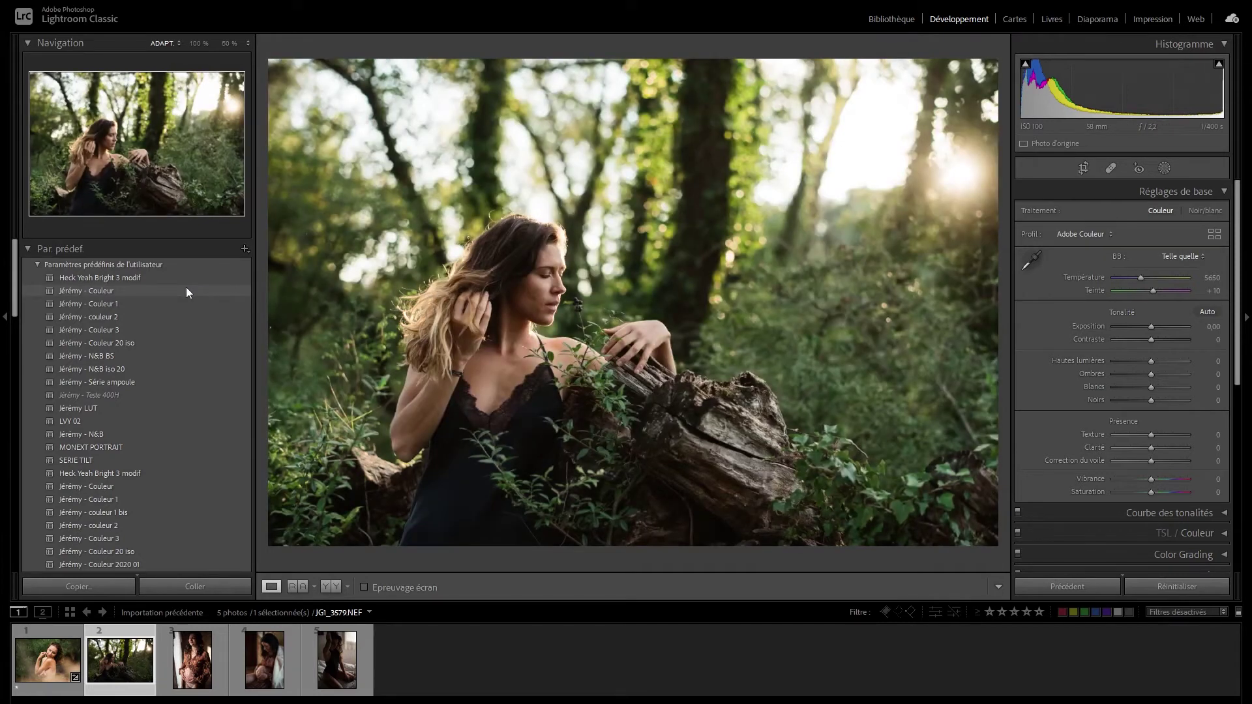
left_click(187, 291)
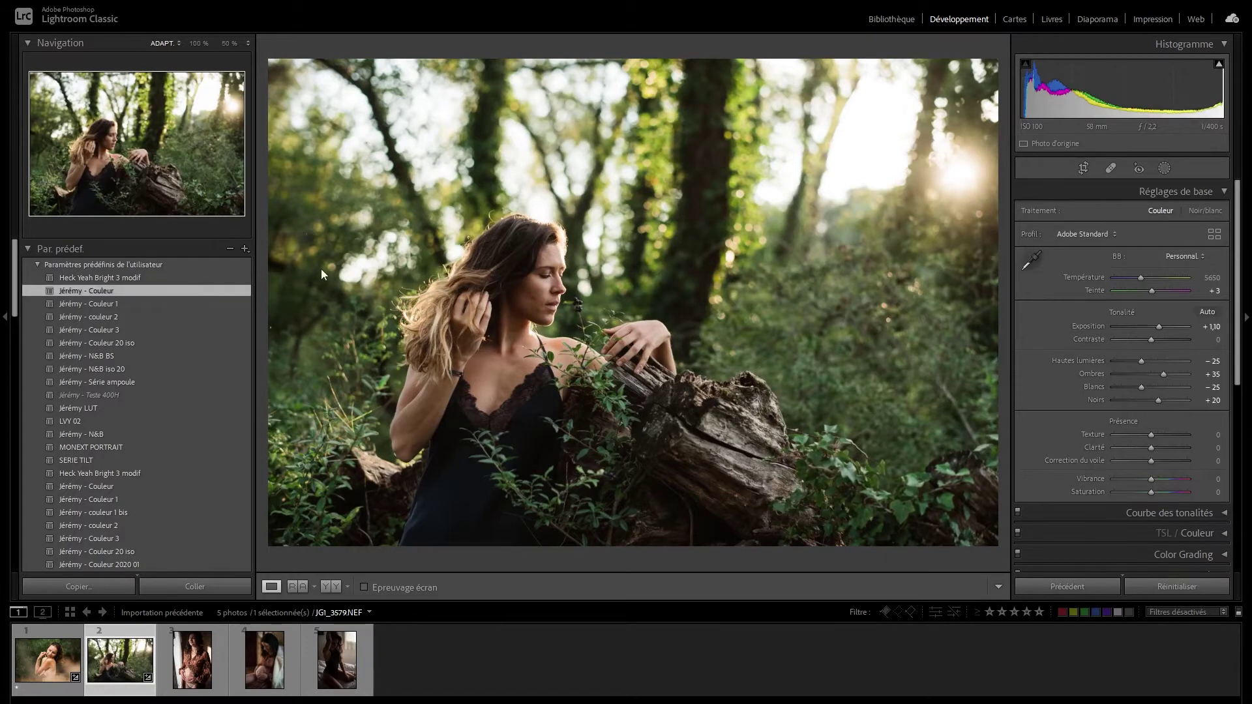
left_click(486, 390)
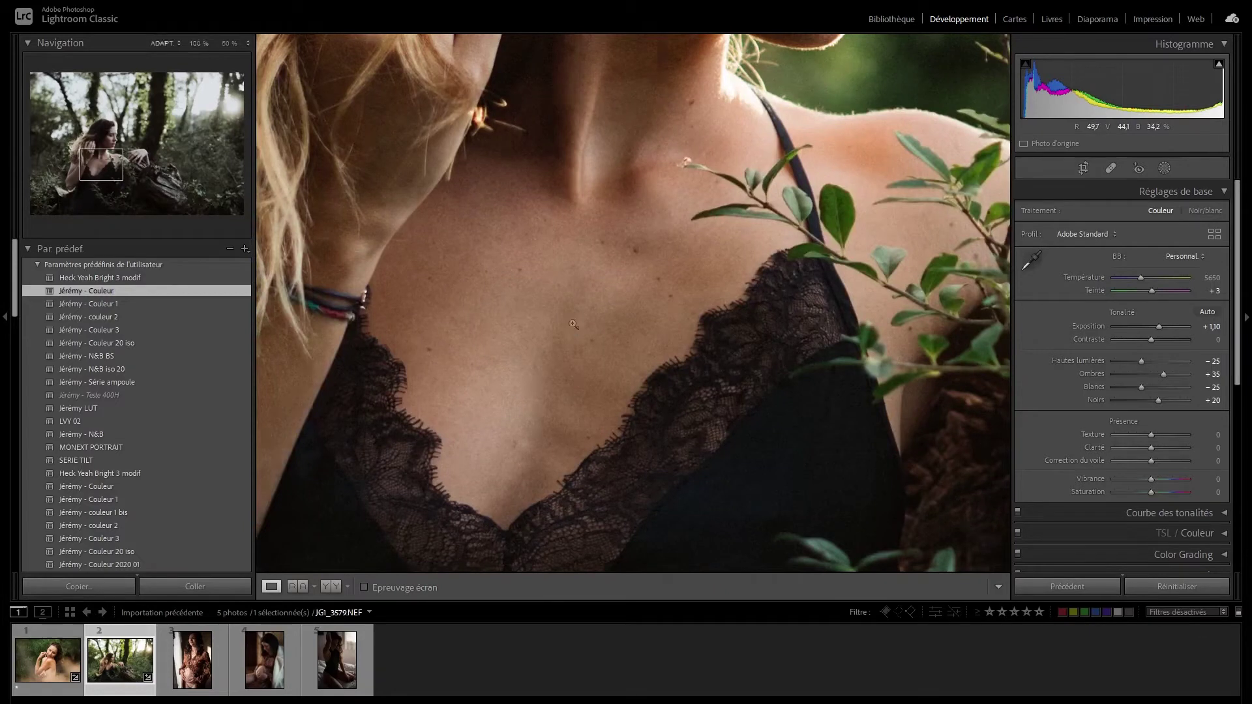
left_click(773, 282)
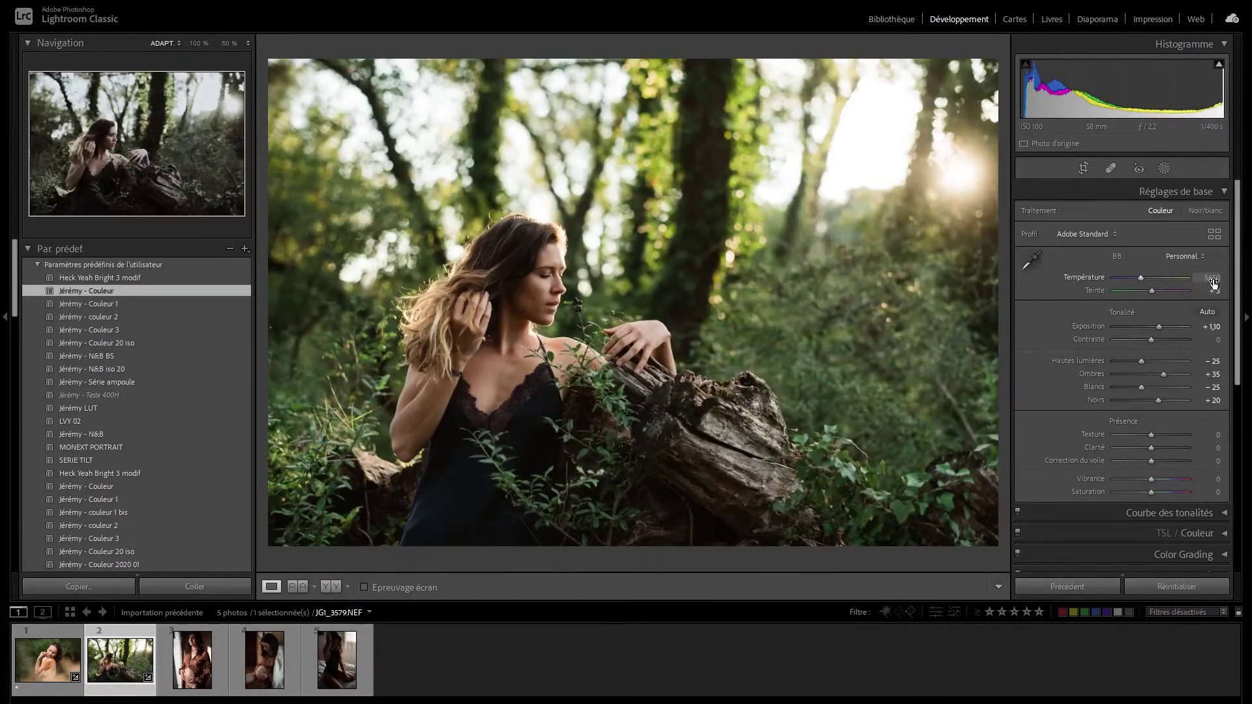
Reset white balance to As Shot, check skin, then warm temperature to 6250
left_click(1179, 259)
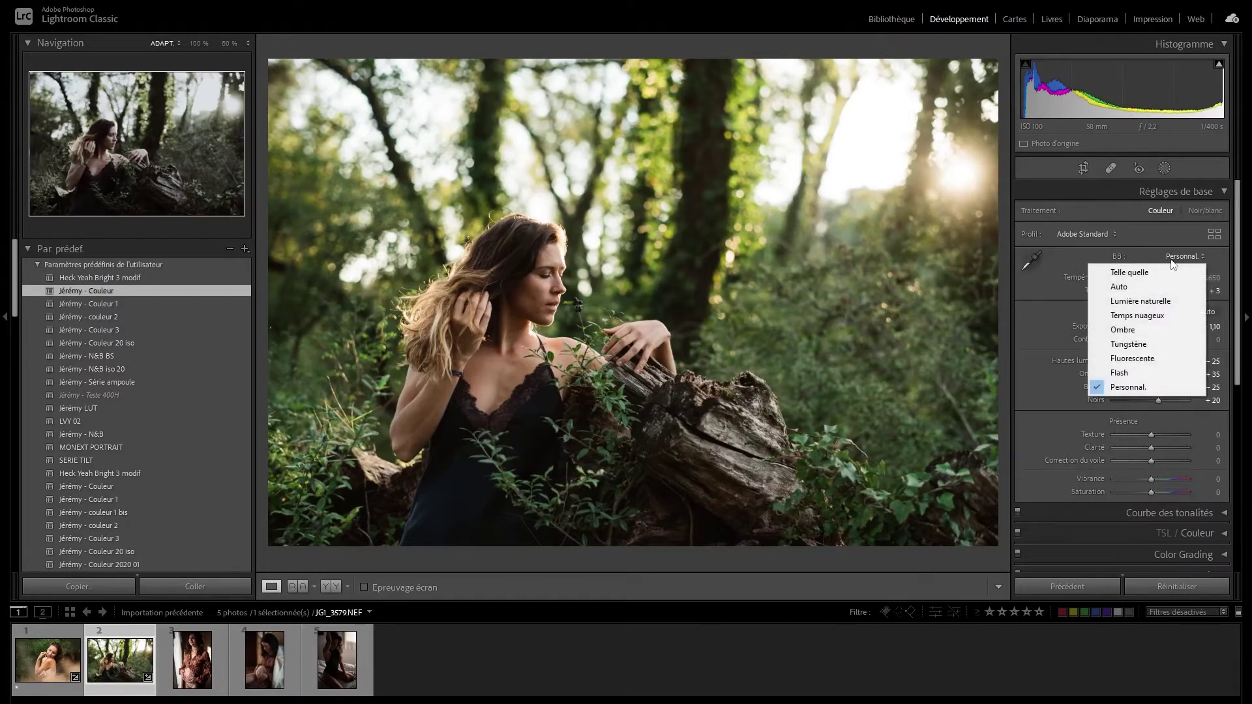
left_click(1133, 273)
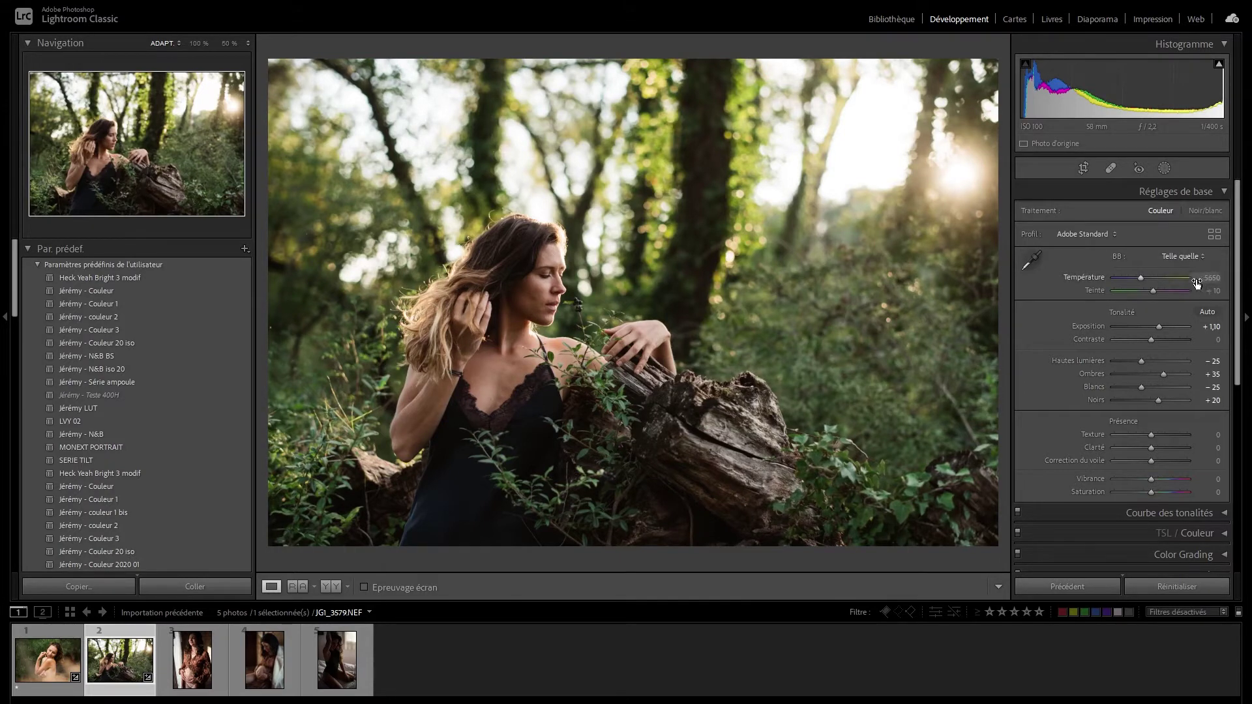
left_click(491, 390)
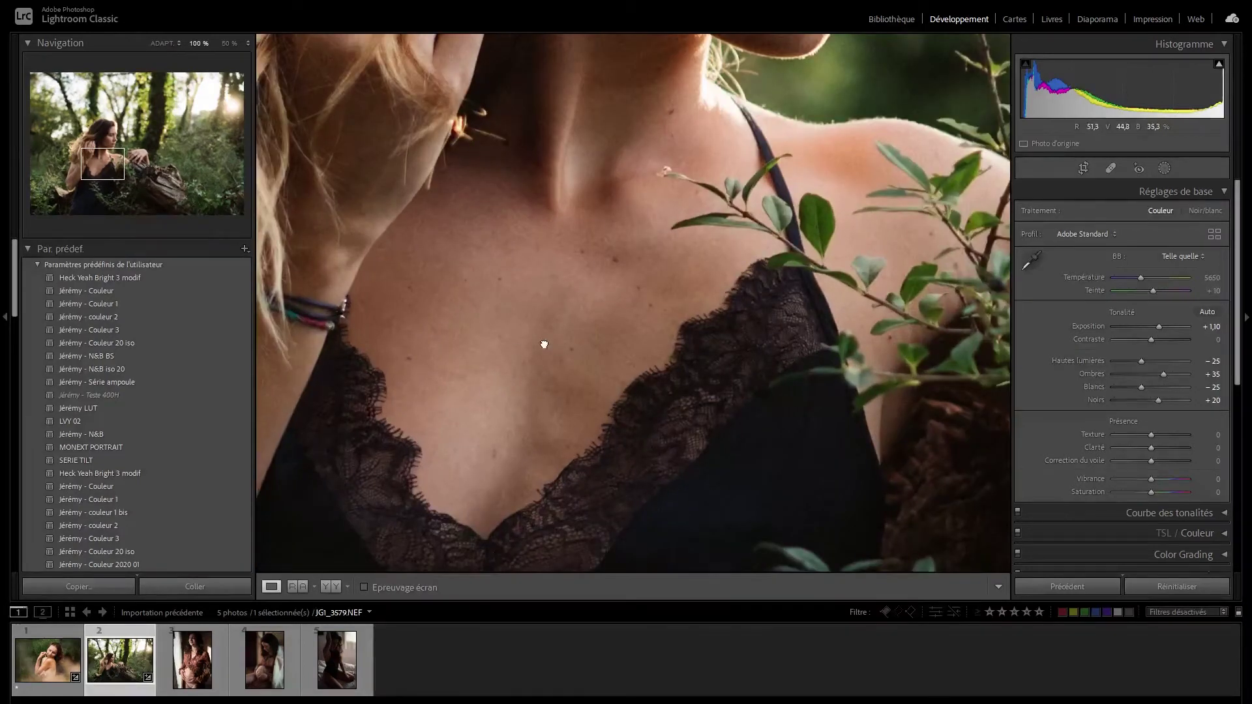
left_click(542, 341)
key("Up")
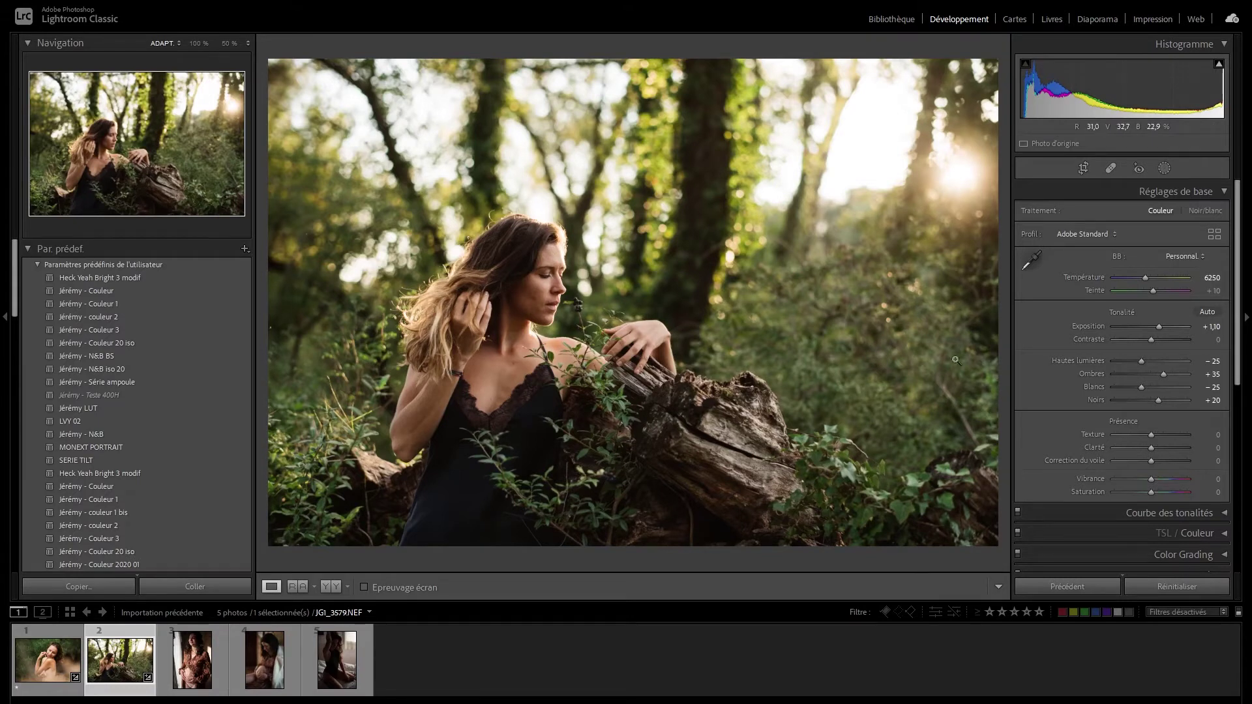
Lower the forest portrait's exposure to +0.90 using the arrow keys
key("Down")
key("Down")
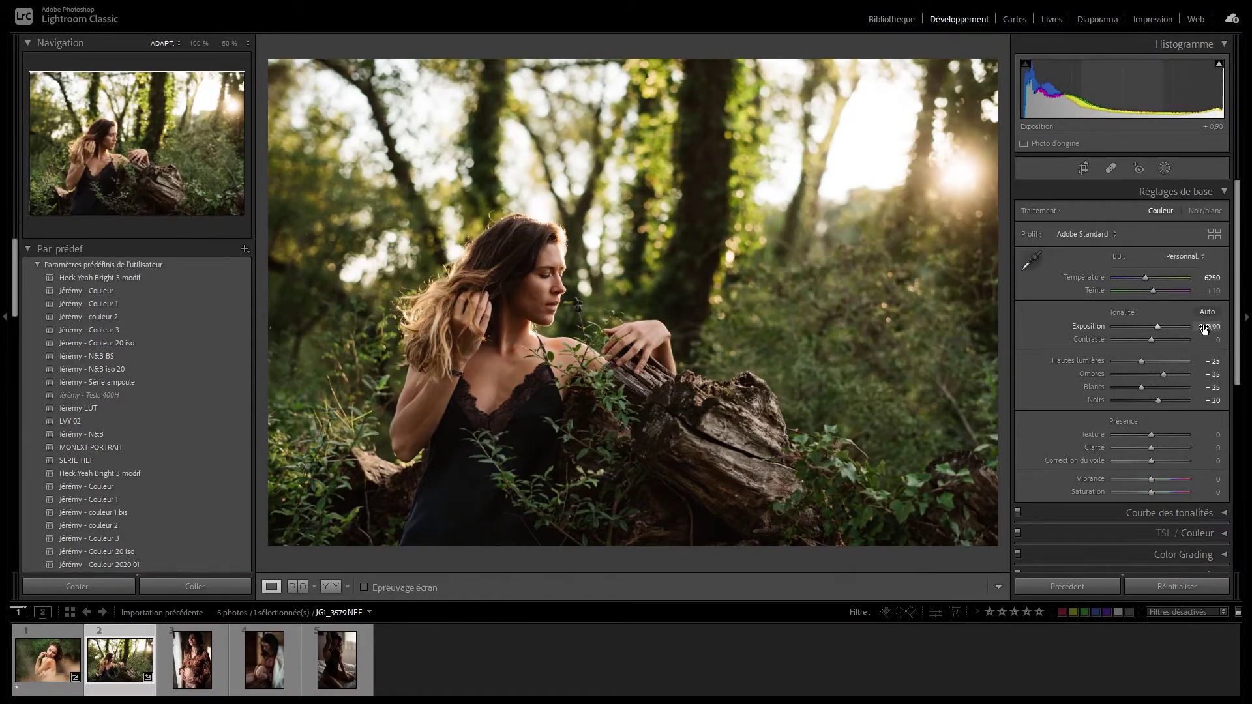
key("Down")
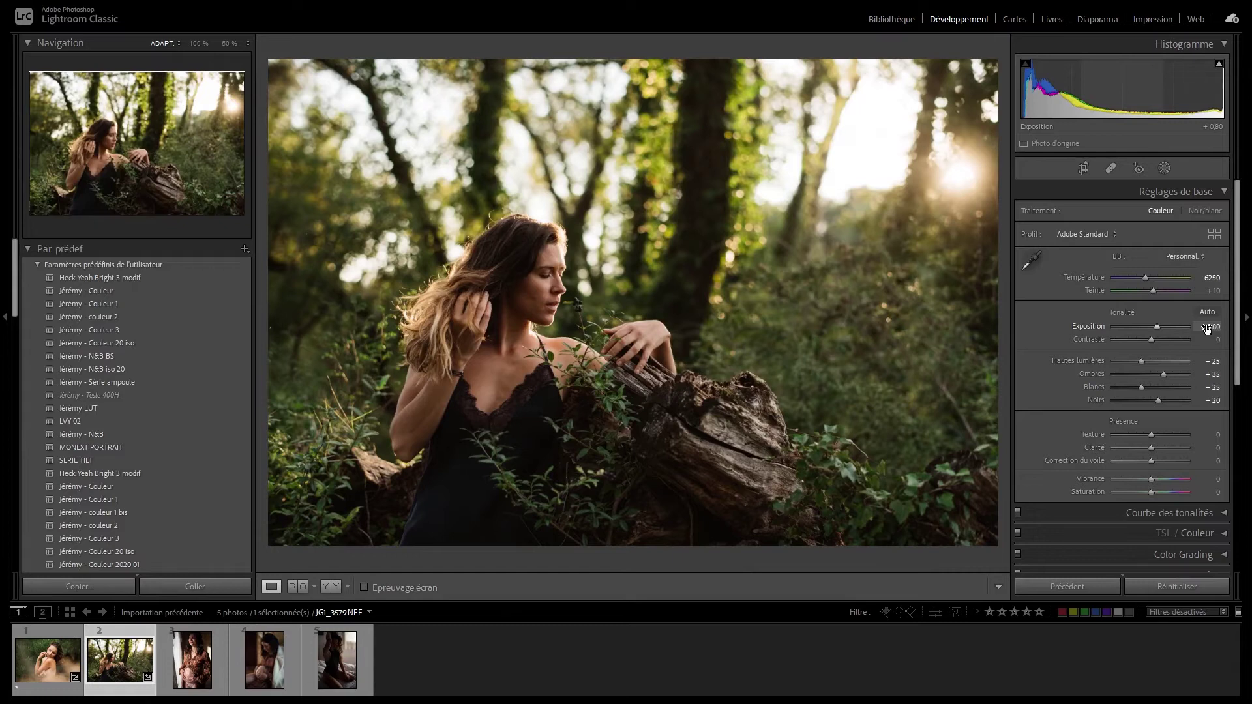
key("Up")
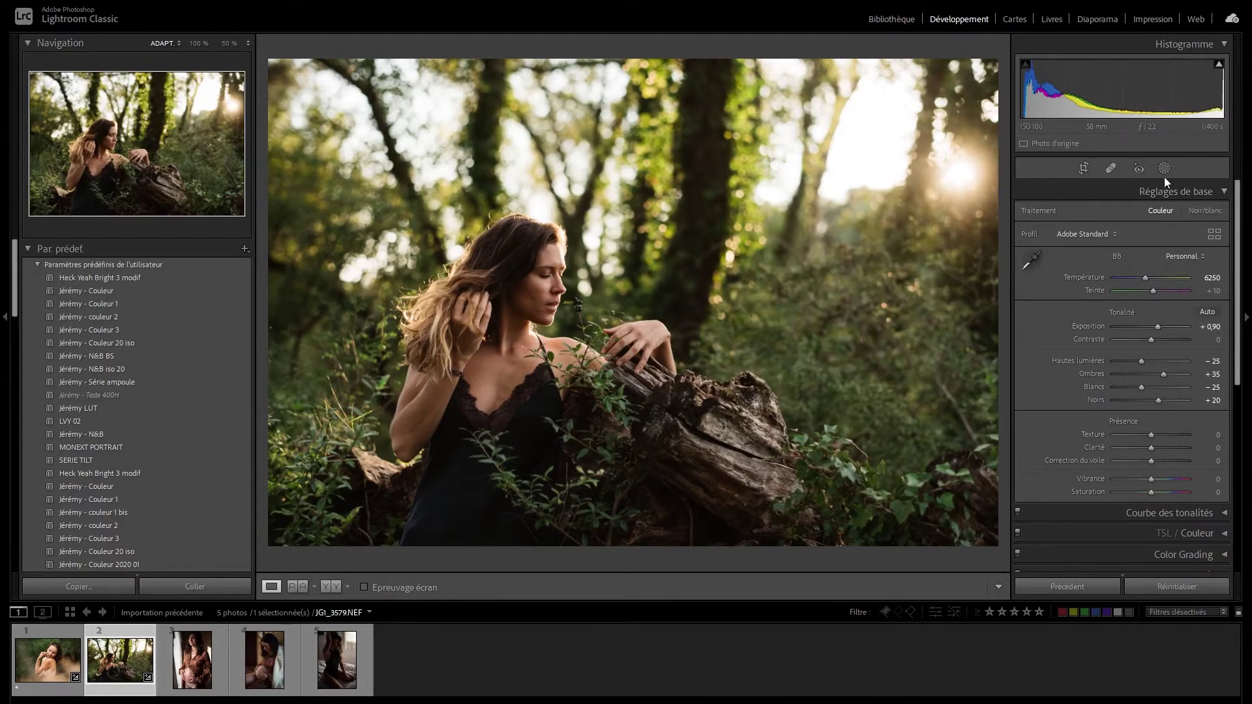
left_click(1165, 170)
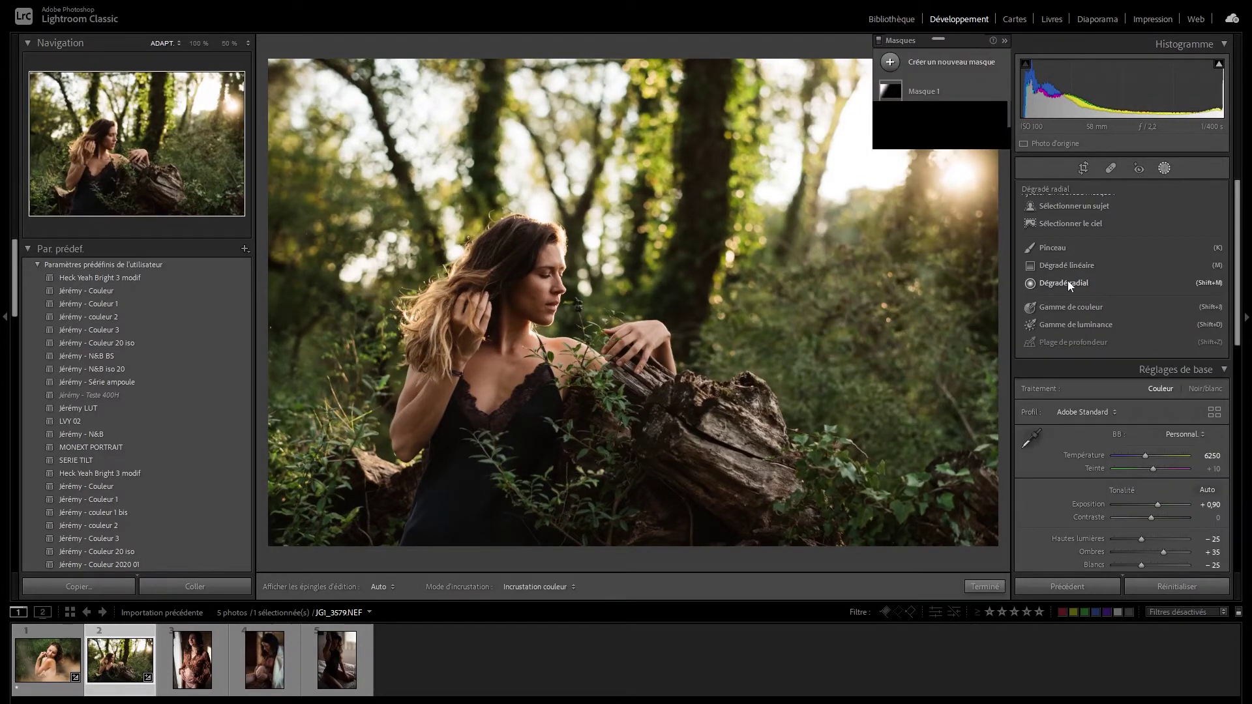
Draw a radial gradient around the woman, hide the overlay, and set exposure +0.30 and shadows +10
left_click(1067, 284)
mouse_move(521, 363)
left_mouse_down()
mouse_move(682, 518)
mouse_move(713, 568)
left_mouse_up()
left_click_drag(520, 363, 520, 363)
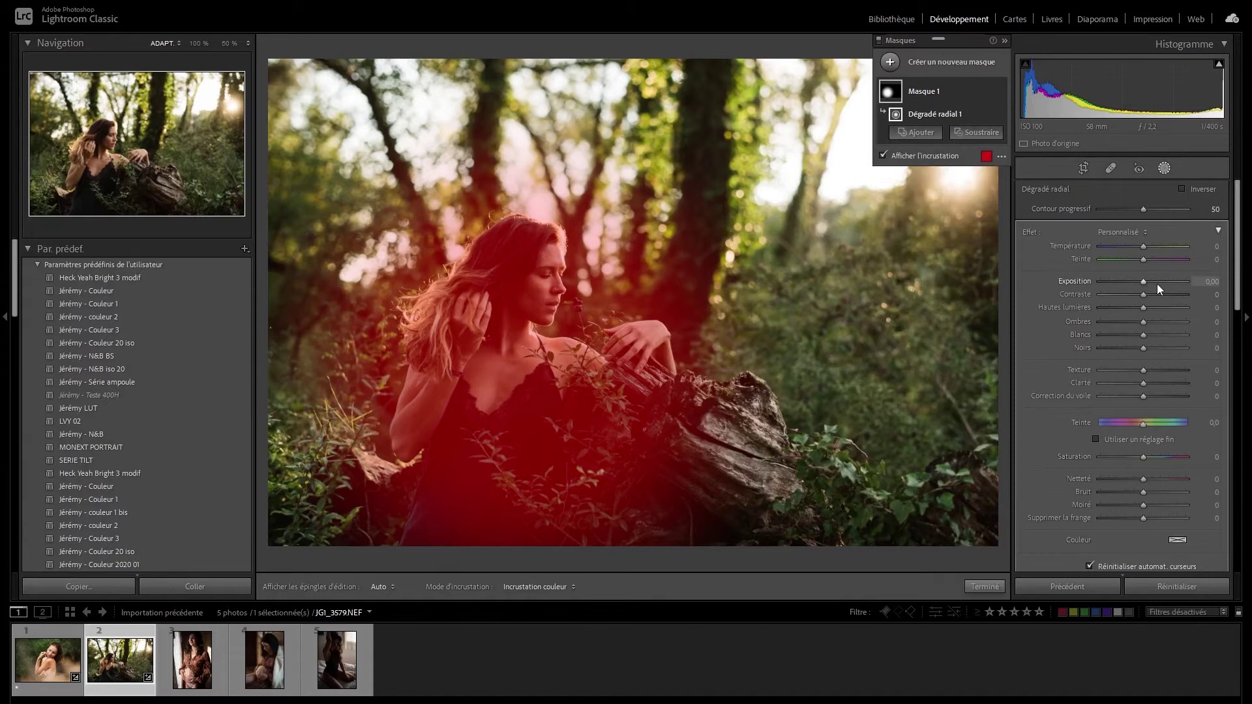
left_click(905, 161)
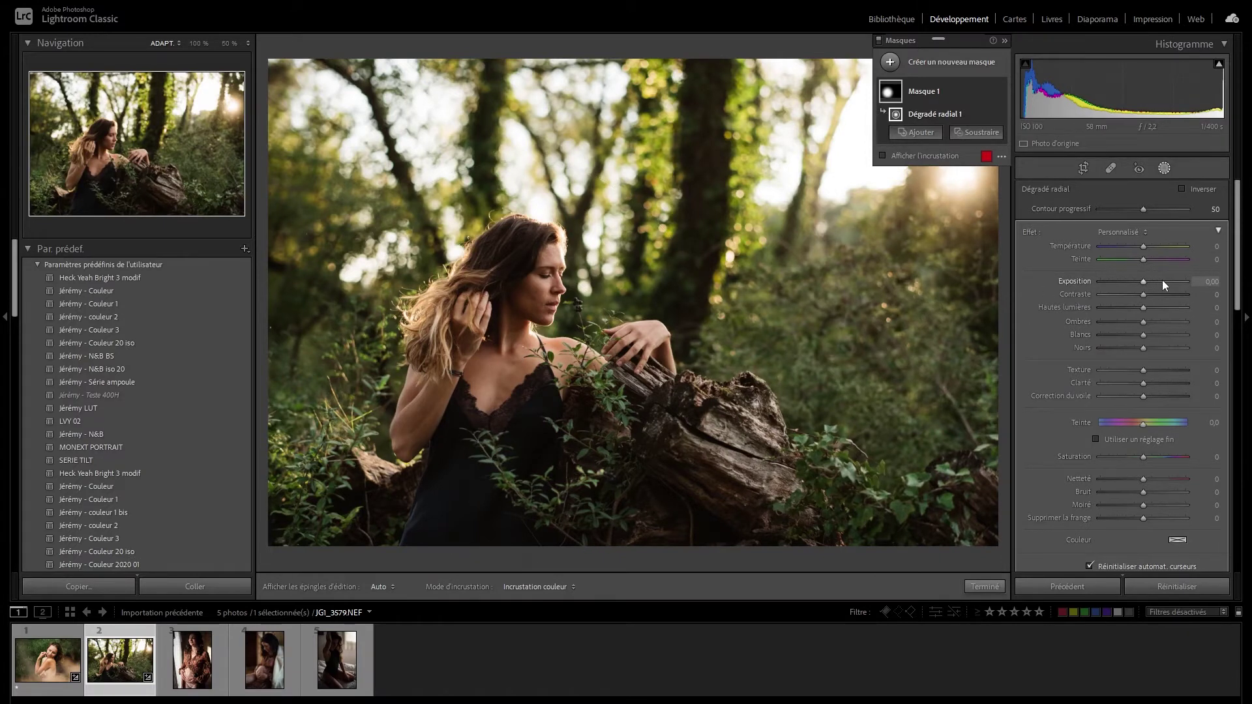
left_click_drag(1159, 279, 1162, 281)
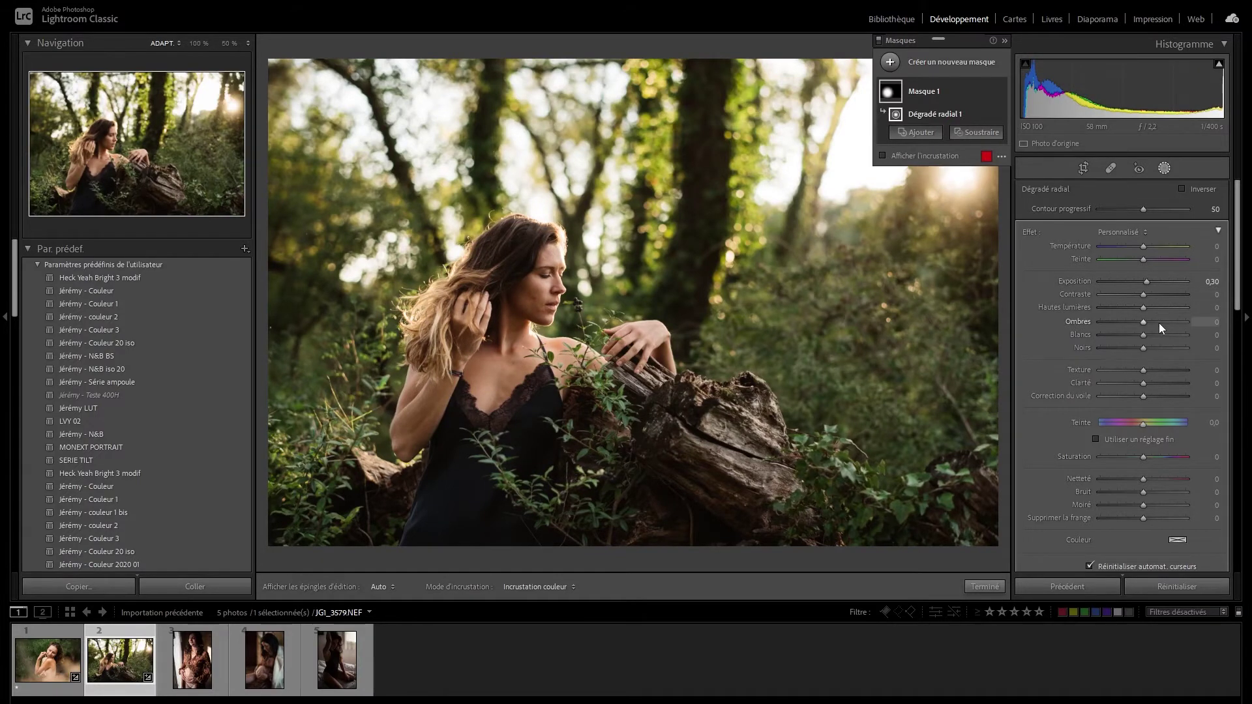
scroll(1159, 323, "up", 2)
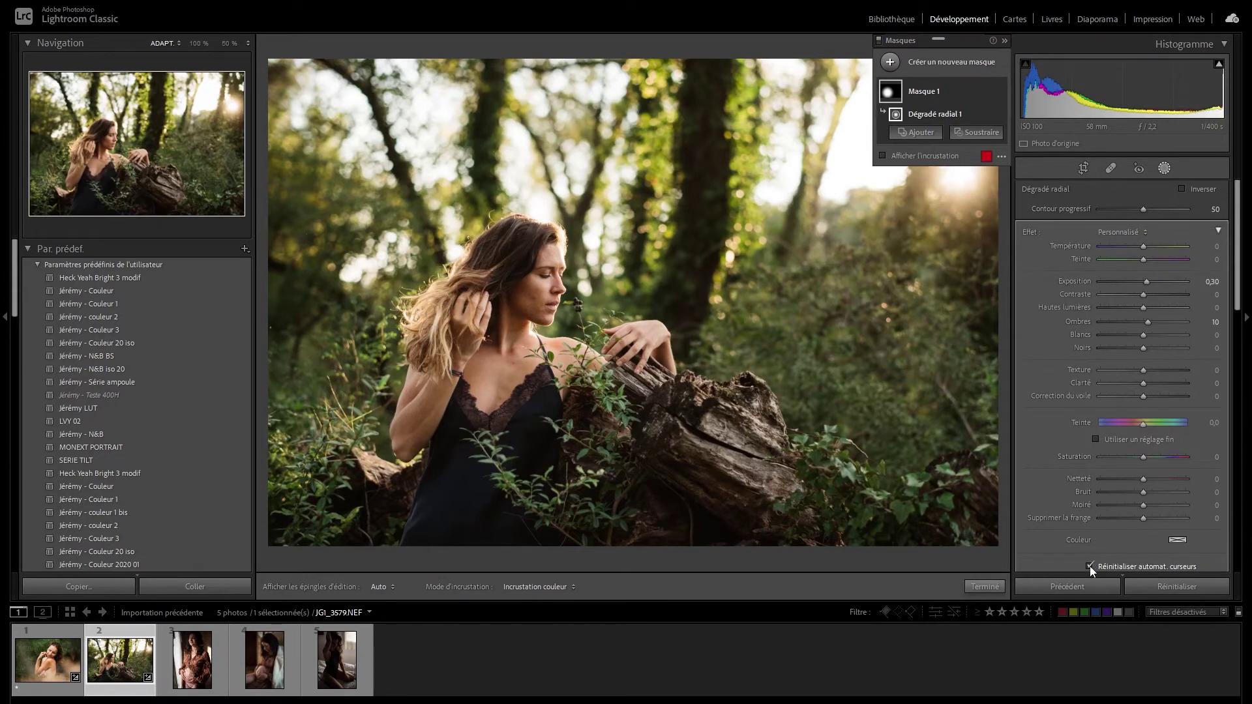
scroll(1126, 543, "down", 3)
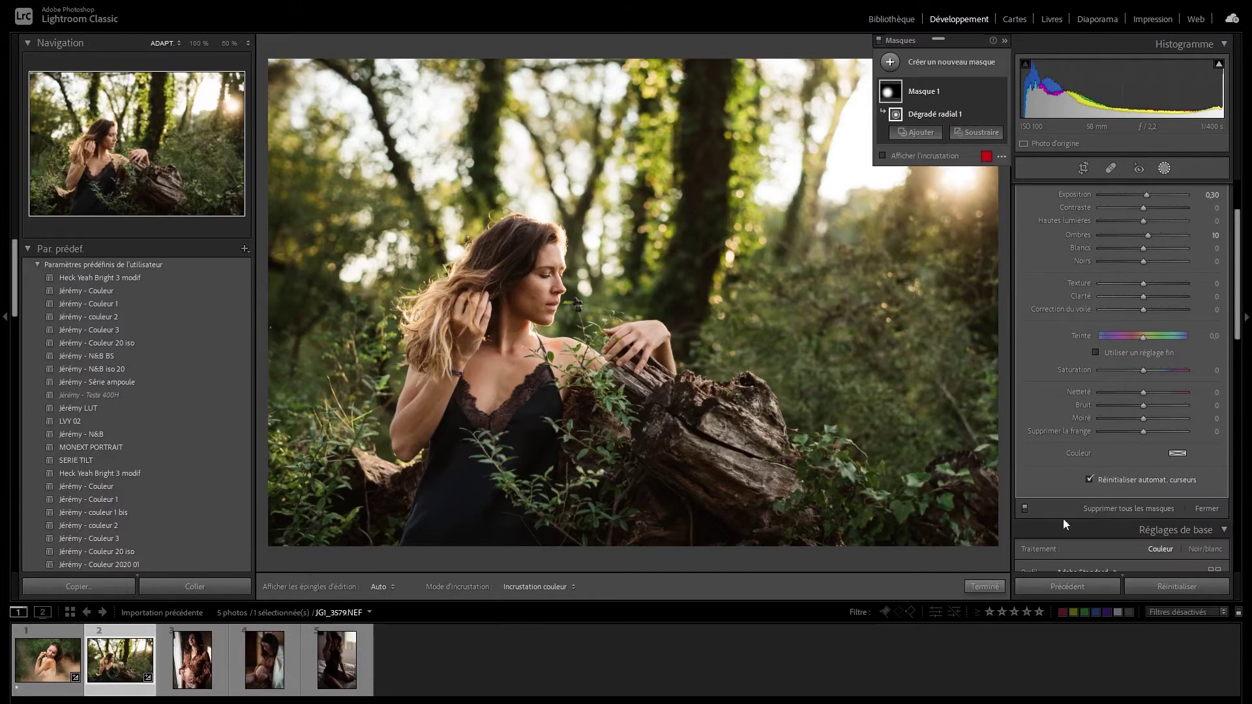
Toggle the radial mask off and on to compare, then open the pregnancy-by-window portrait
left_click(1025, 509)
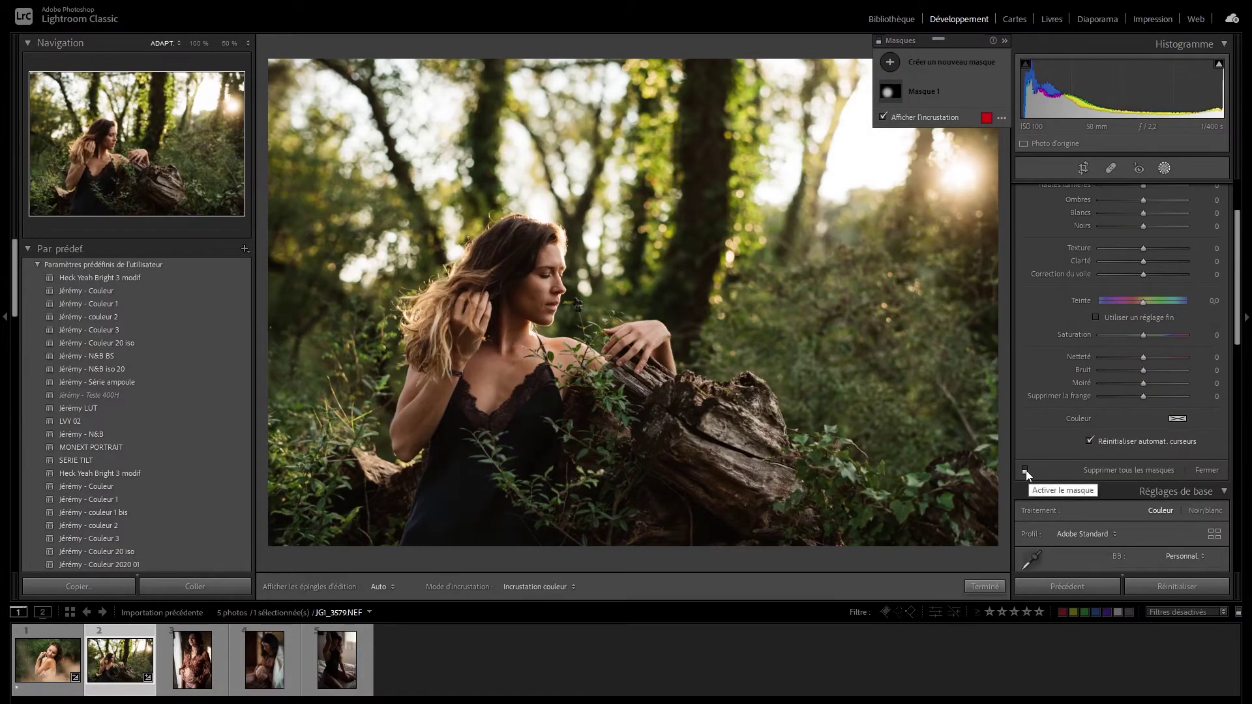
left_click(1025, 470)
left_click(1025, 470)
left_click(1026, 470)
left_click(1025, 470)
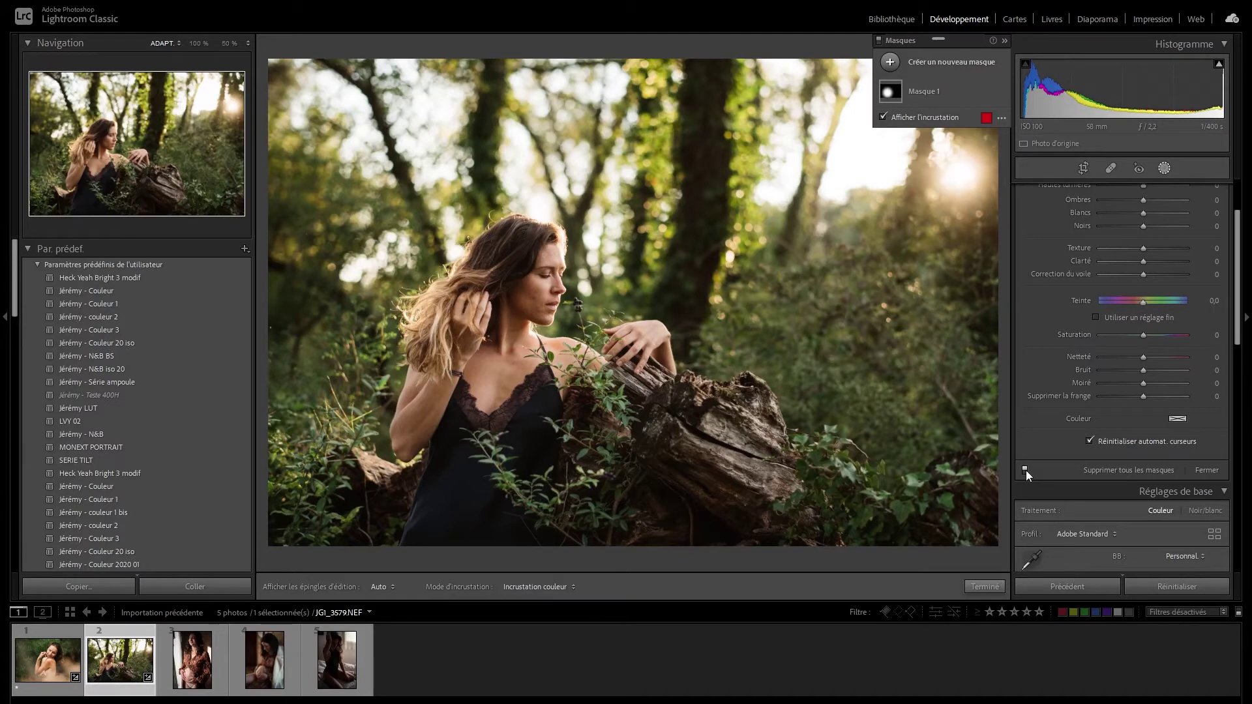
left_click(192, 659)
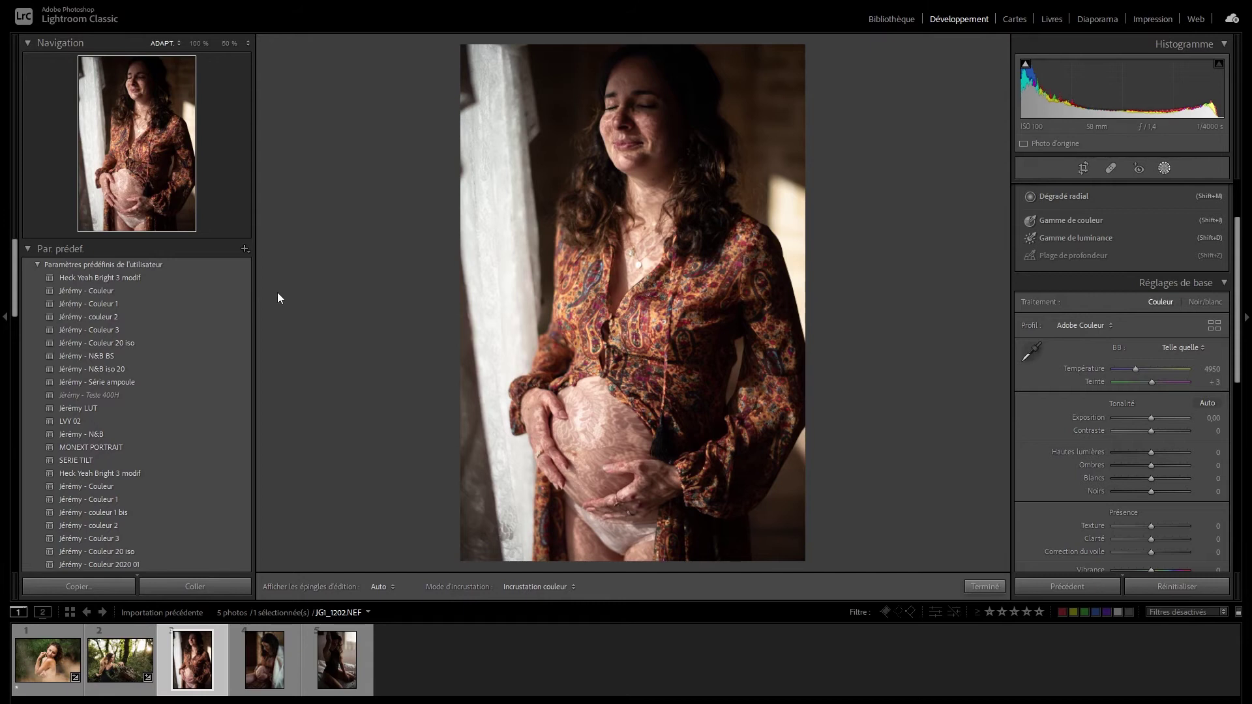
Apply the Couleur user preset to the pregnancy portrait and bring exposure down to +0.30
left_click(154, 287)
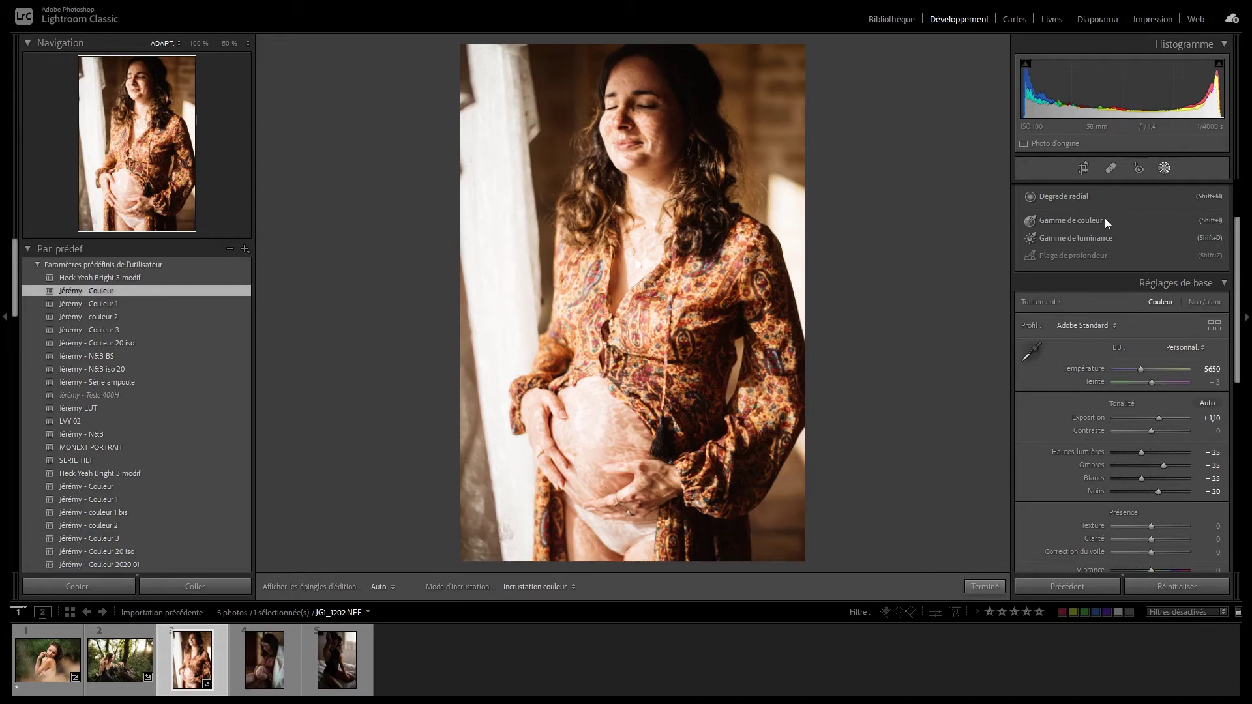
left_click(1164, 168)
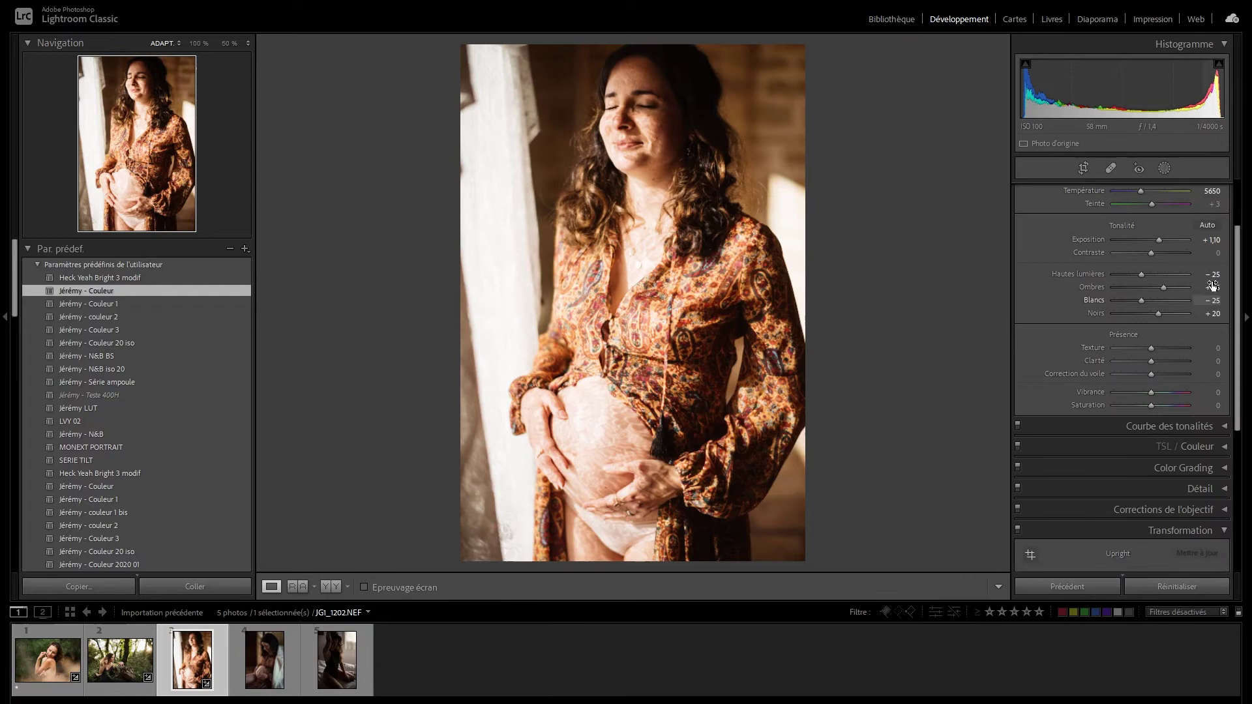
scroll(1208, 245, "down", 5)
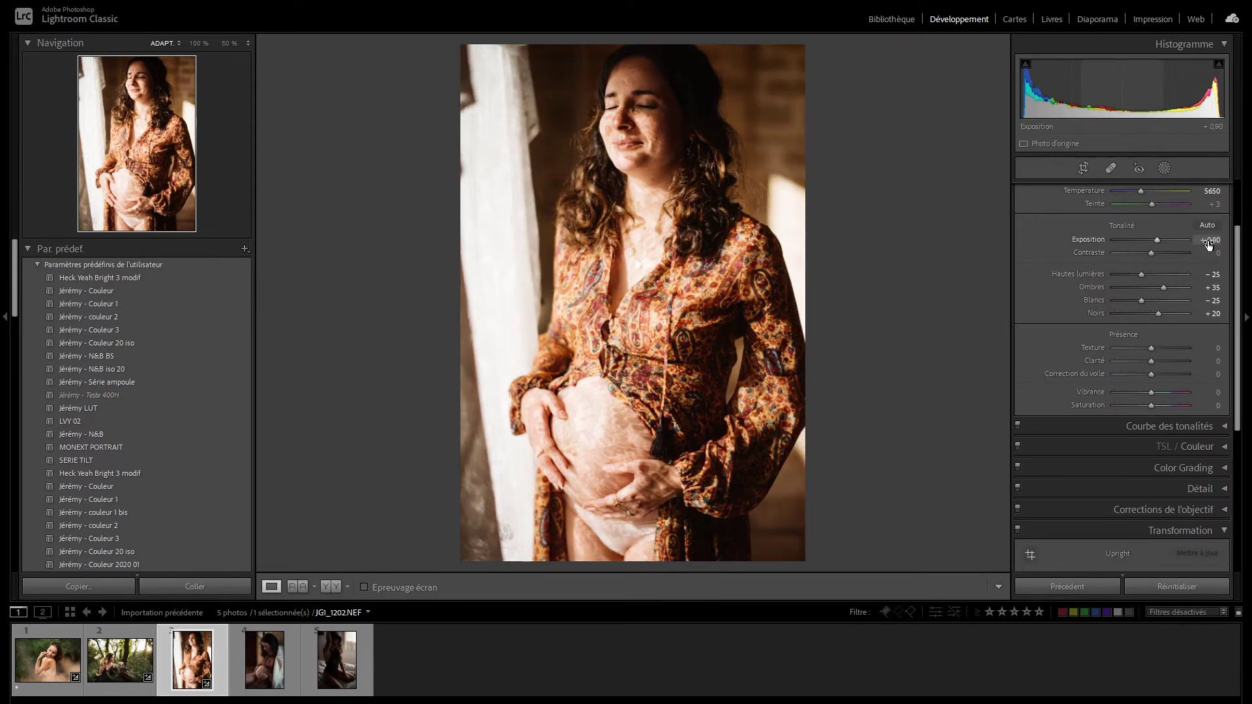
scroll(1209, 246, "down", 2)
scroll(1209, 245, "down", 1)
scroll(1208, 245, "down", 1)
scroll(1208, 245, "up", 1)
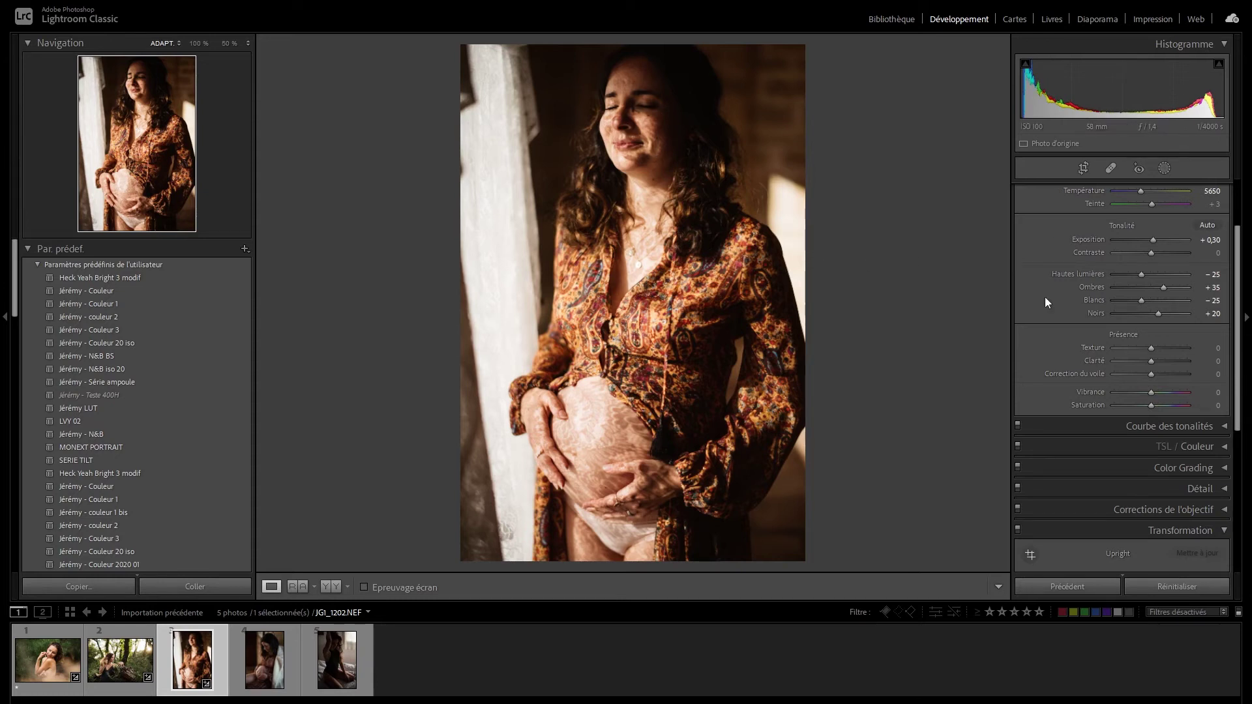
Inspect the lips and chin at 100%, then set temperature to 5150
left_click(646, 242)
mouse_move(643, 219)
left_mouse_down()
mouse_move(643, 145)
mouse_move(671, 461)
mouse_move(652, 428)
left_mouse_up()
scroll(652, 428, "up", 3)
left_click(649, 391)
scroll(1156, 257, "up", 2)
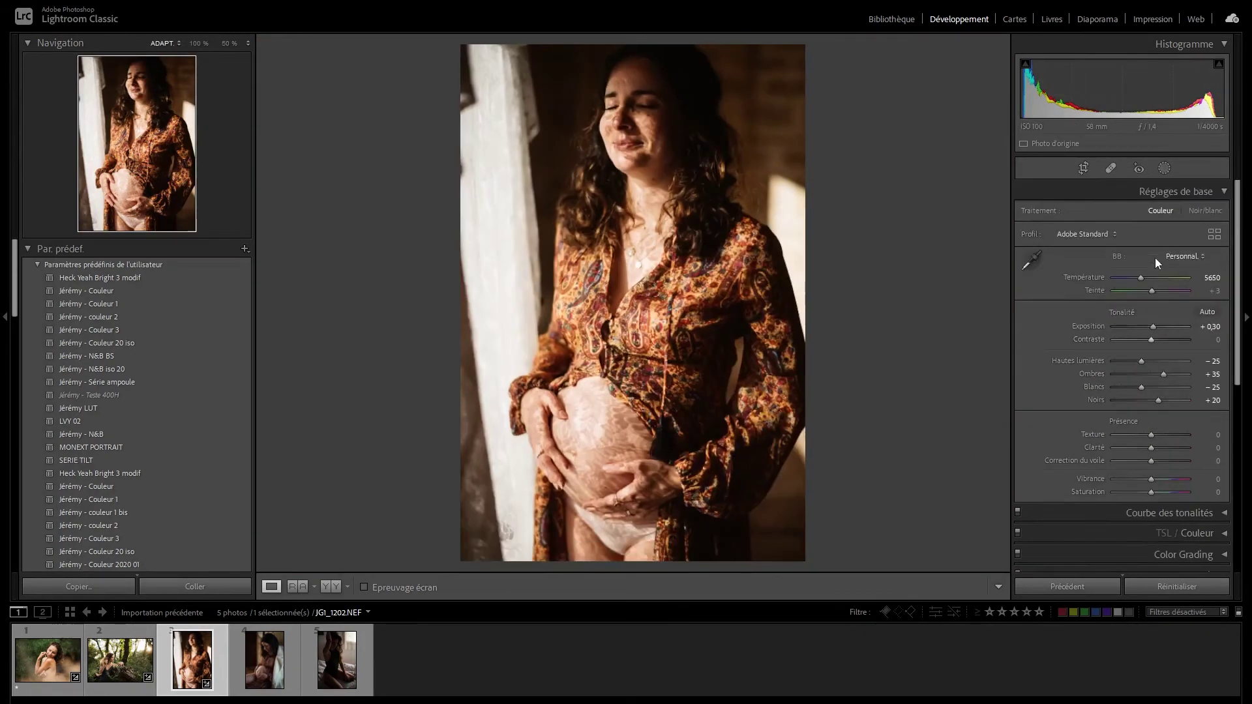
left_click(1209, 280)
type("5150")
key("Return")
Check the chin and belly skin tones at full size after the cooler white balance
left_click(639, 167)
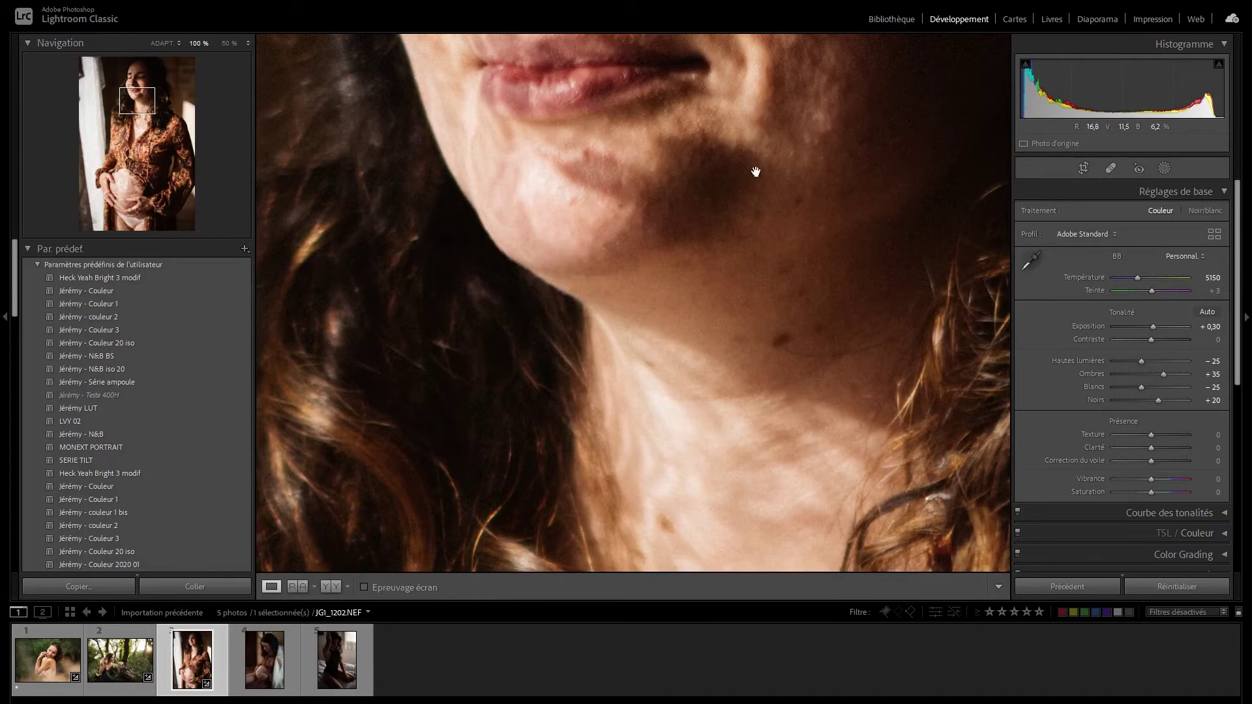
left_click(799, 229)
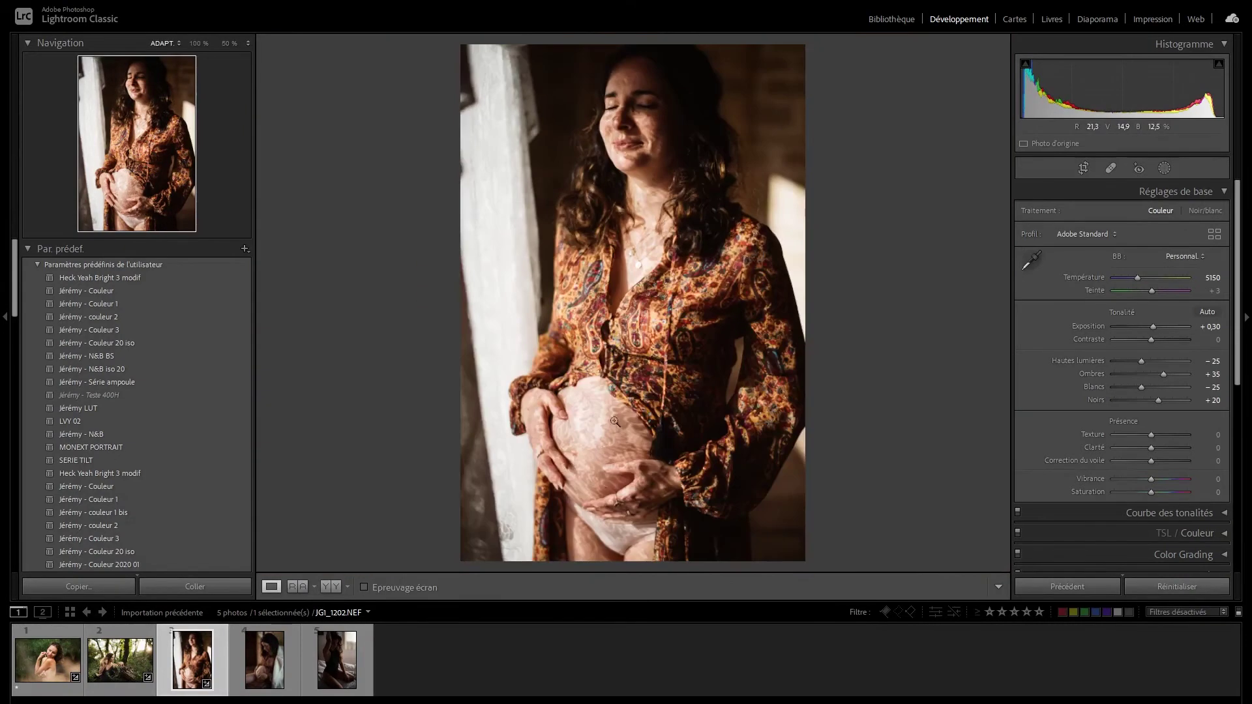
left_click(577, 461)
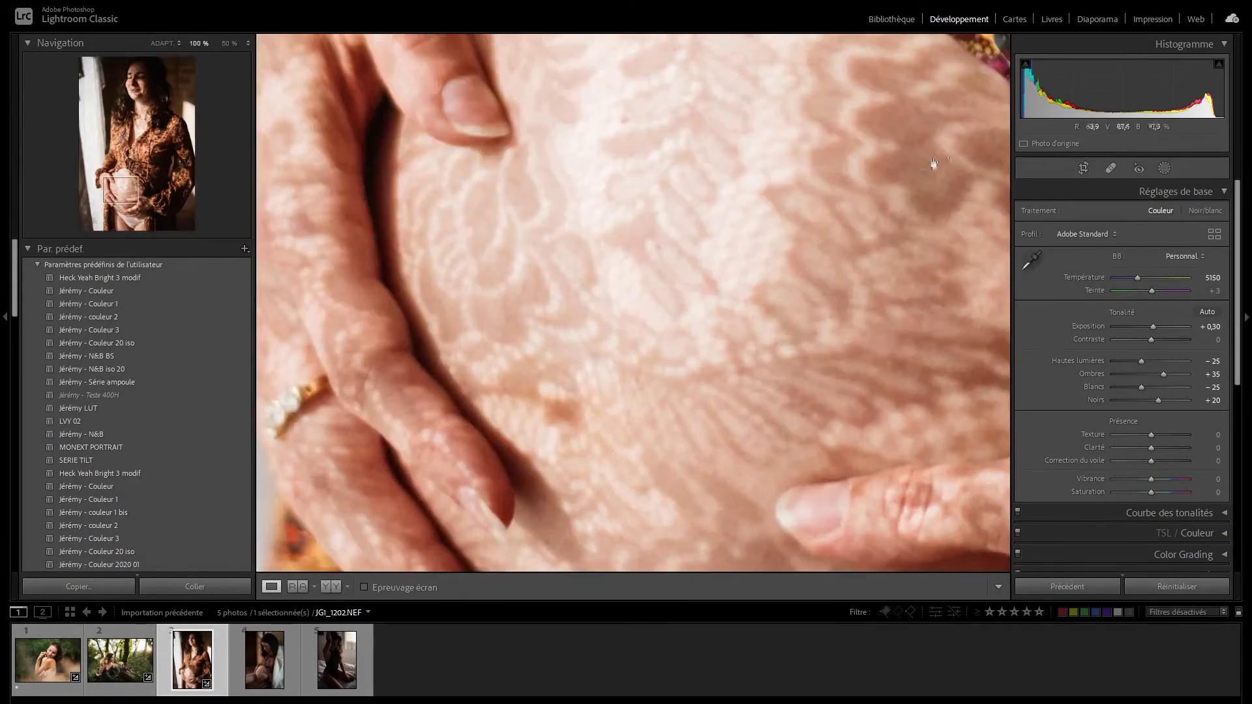
left_click(865, 205)
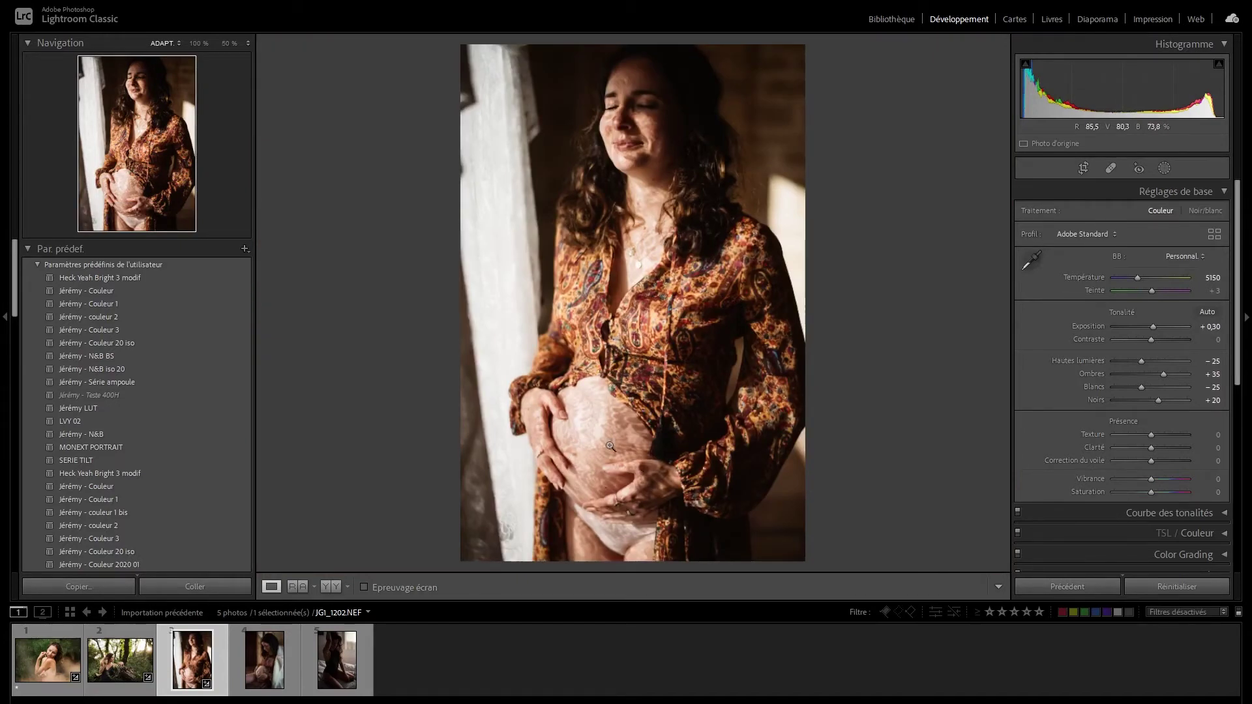
Draw a radial gradient mask over the belly, nudging it down and narrowing its falloff
left_click(1164, 171)
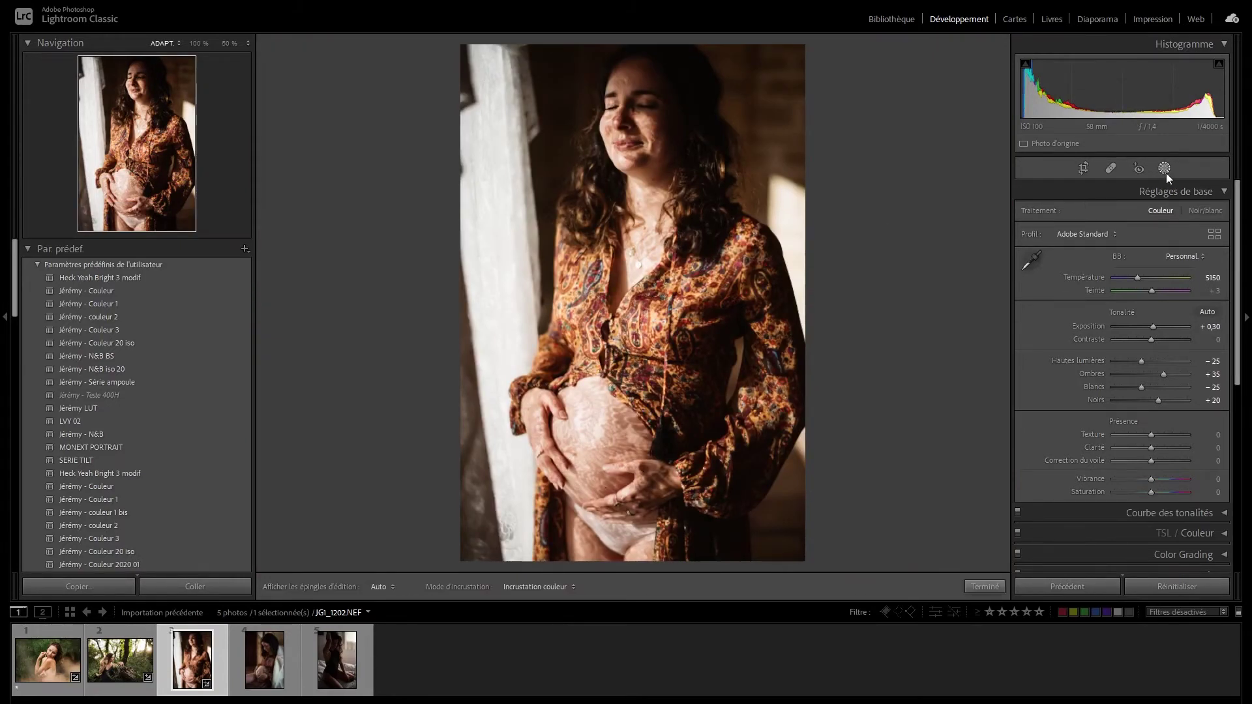
left_click(1063, 283)
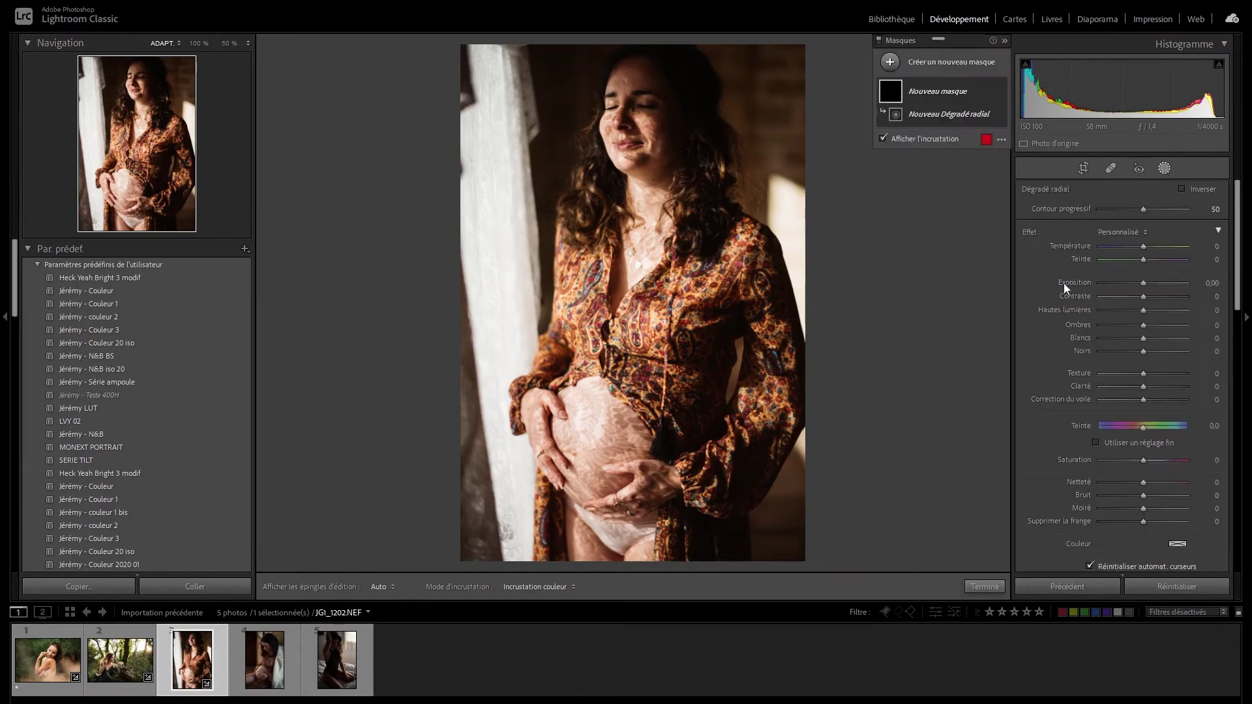
left_click_drag(585, 435, 705, 570)
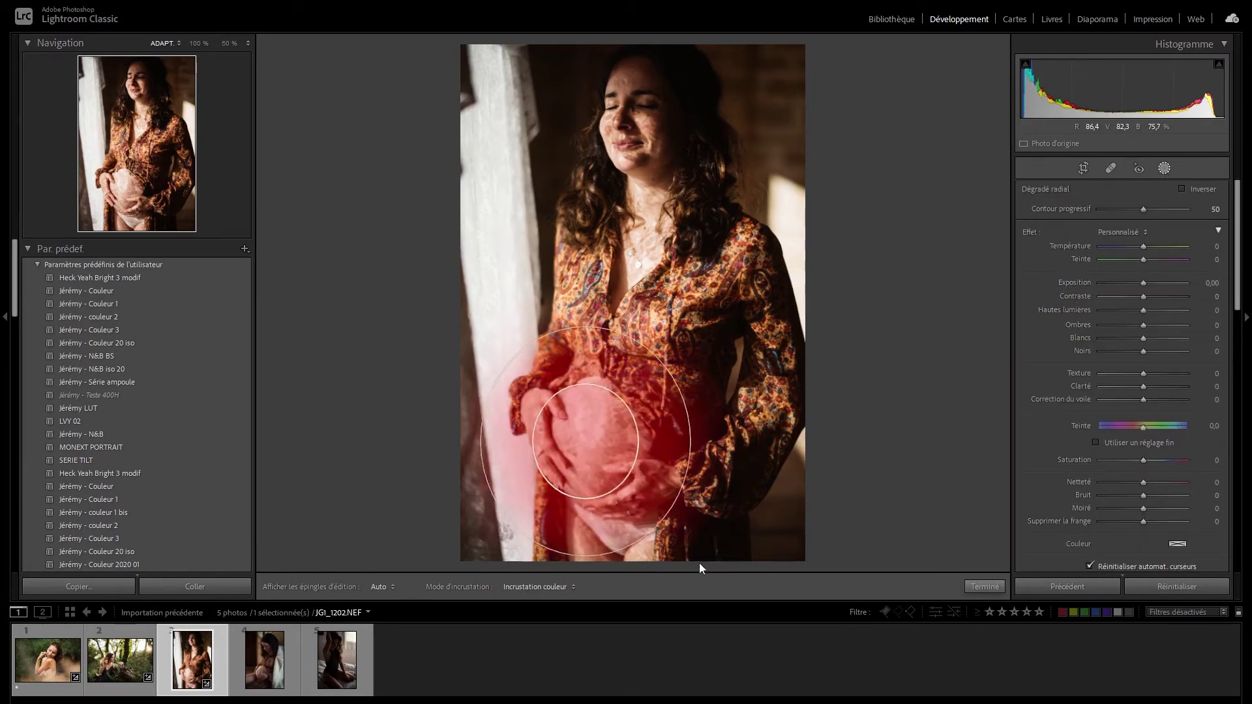
left_click_drag(586, 438, 600, 455)
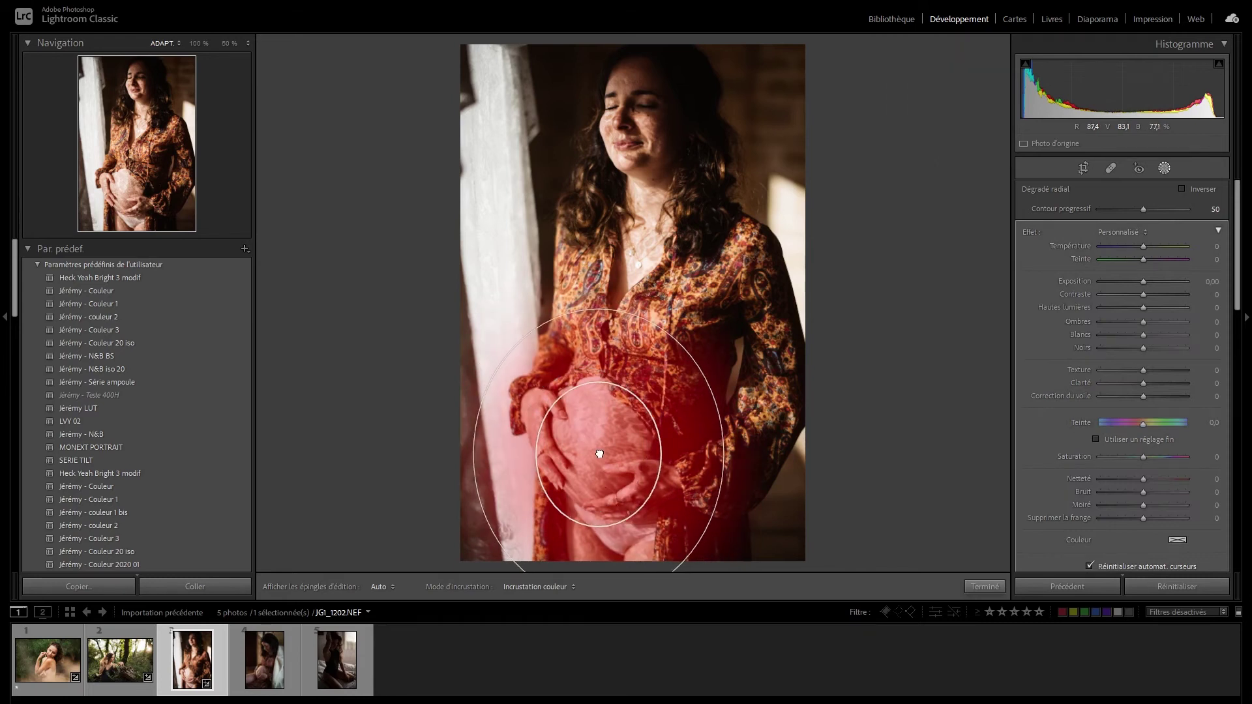
left_click_drag(475, 454, 522, 454)
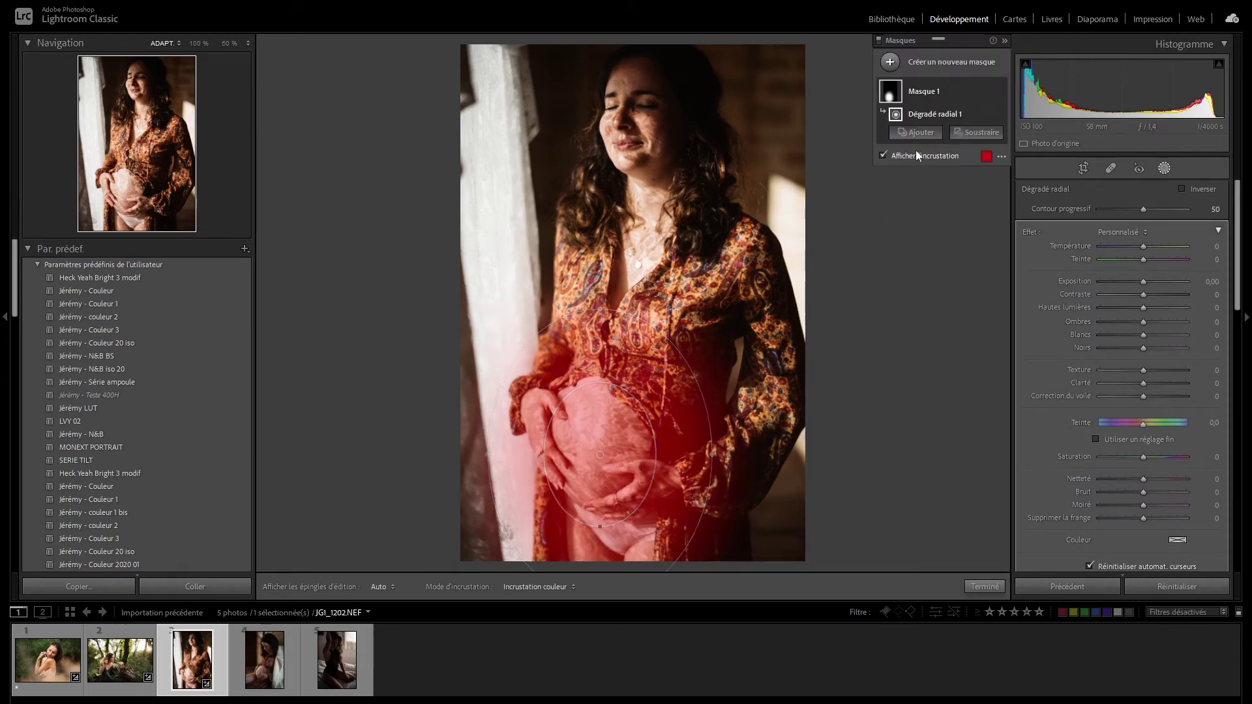
Hide the mask overlay and give the mask temperature 7 and tint -9
left_click(922, 155)
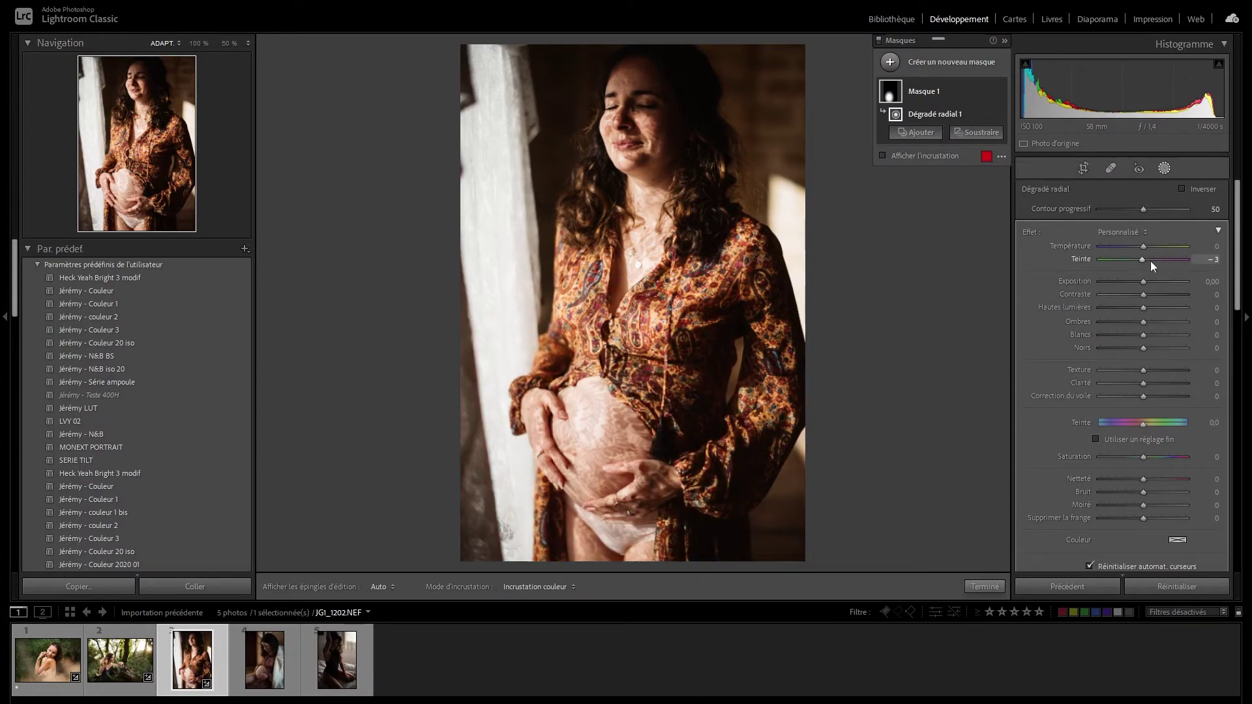
scroll(1152, 261, "down", 1)
scroll(1157, 248, "up", 1)
scroll(1157, 248, "up", 2)
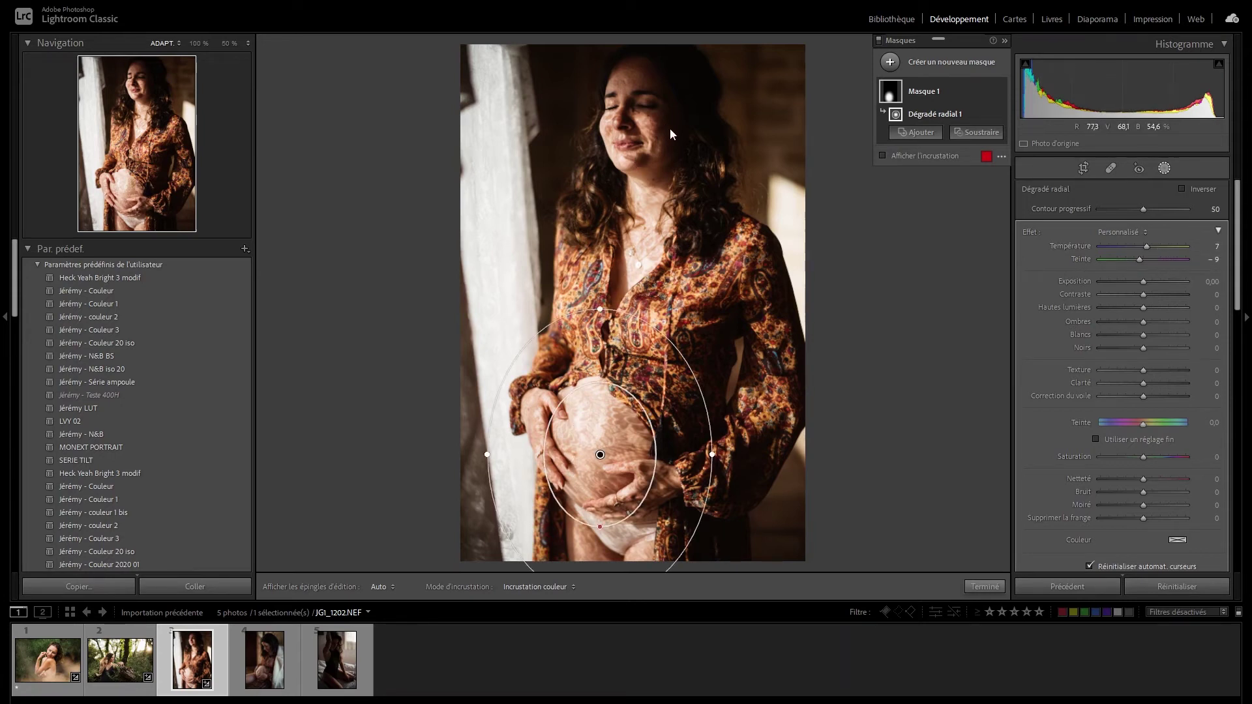
key("Return")
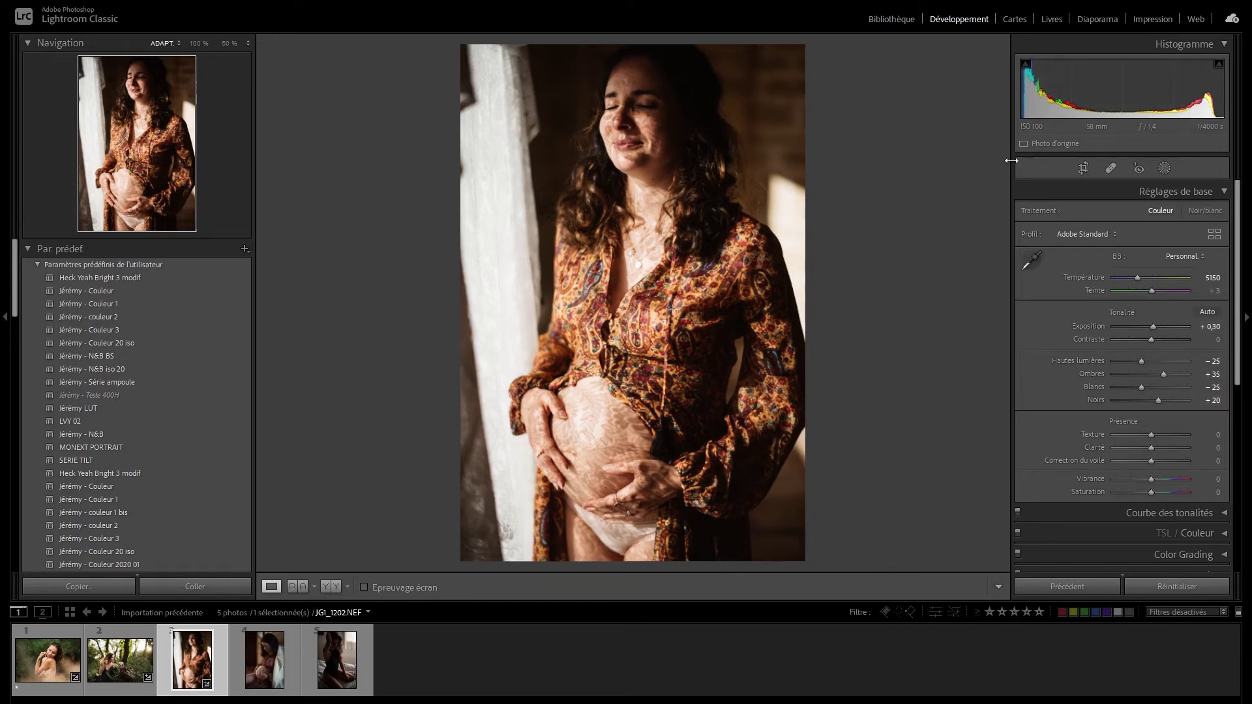
Check the face up close, then load the fourth portrait of the seated woman beside a white coat
left_click(669, 113)
left_click(637, 188)
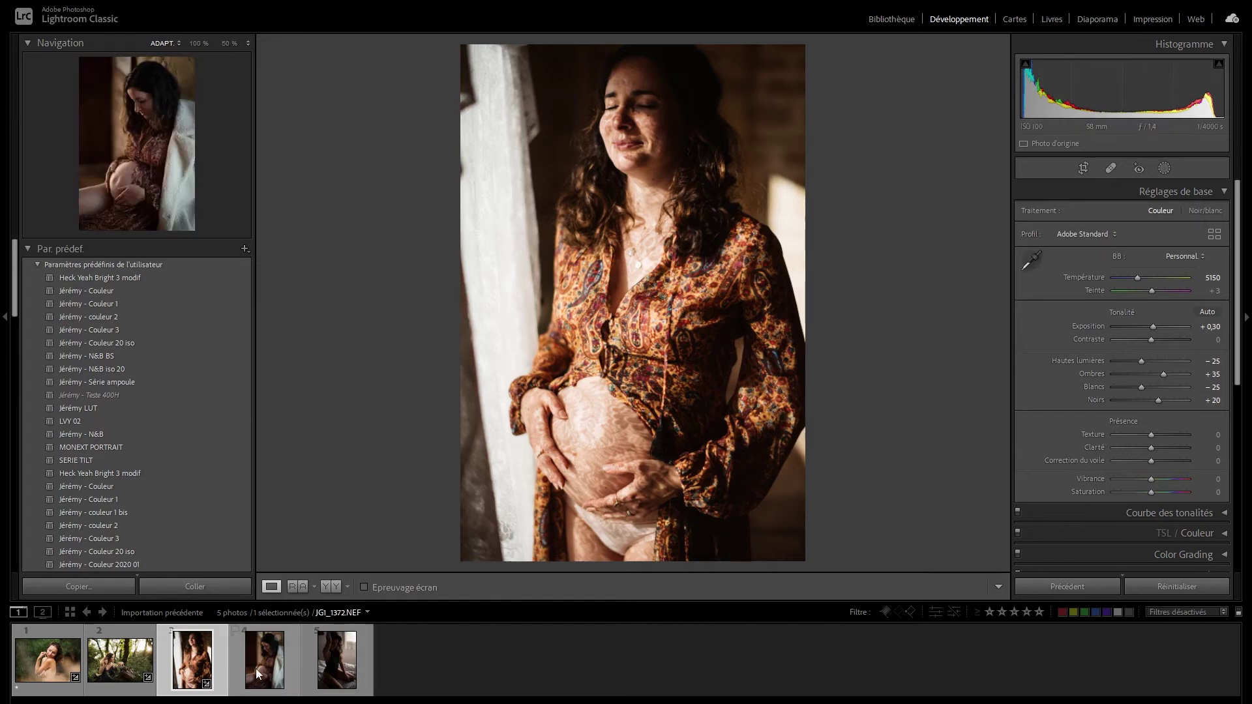
left_click(262, 674)
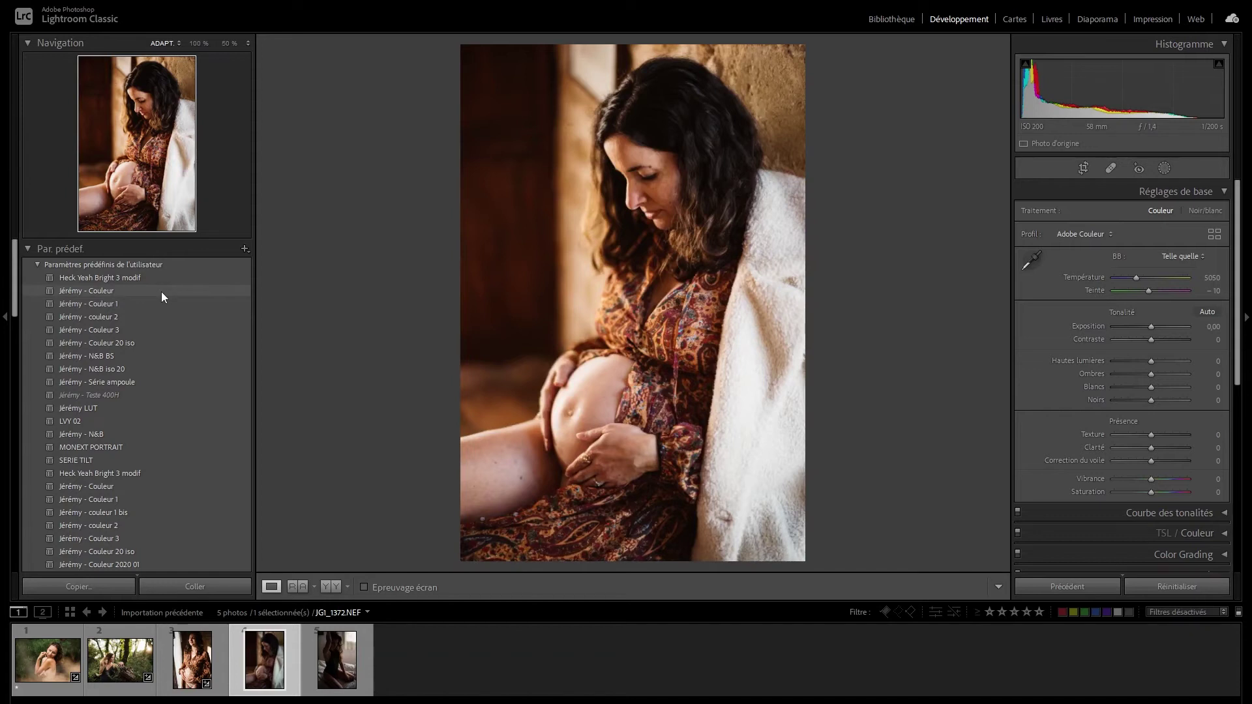
Apply the Couleur preset and then the N&B black-and-white preset to the fourth portrait, then view the third
left_click(161, 291)
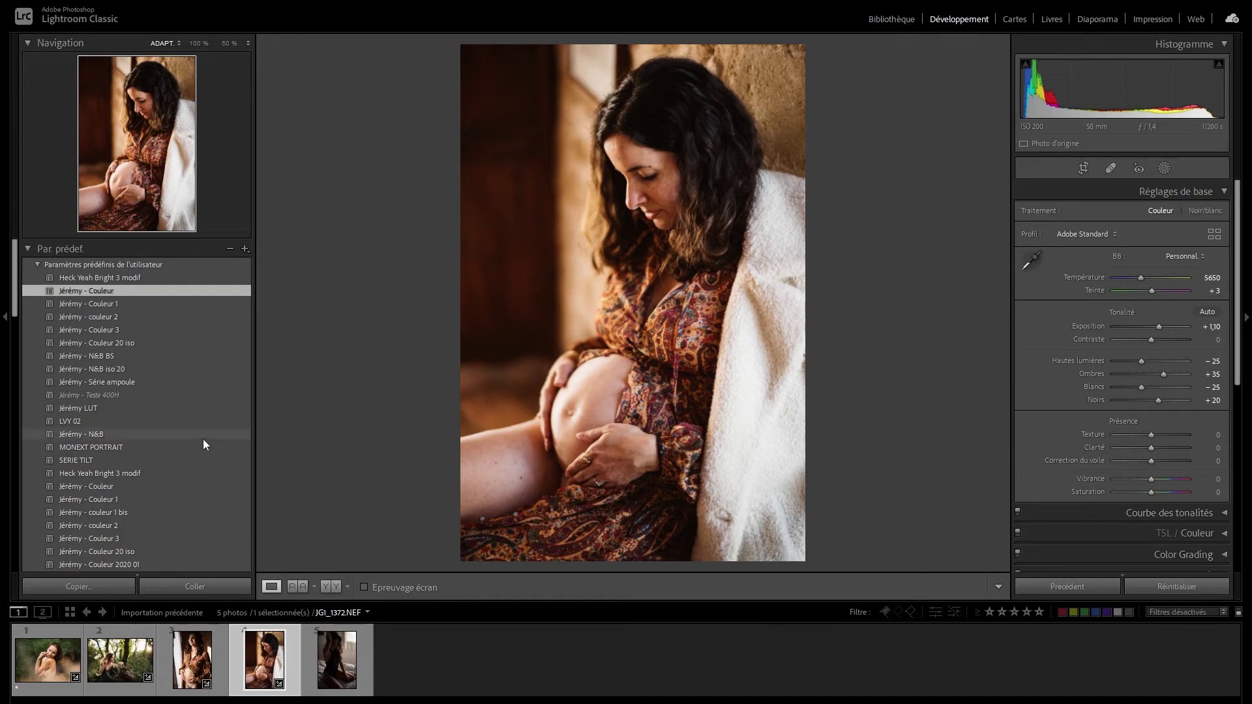
left_click(108, 433)
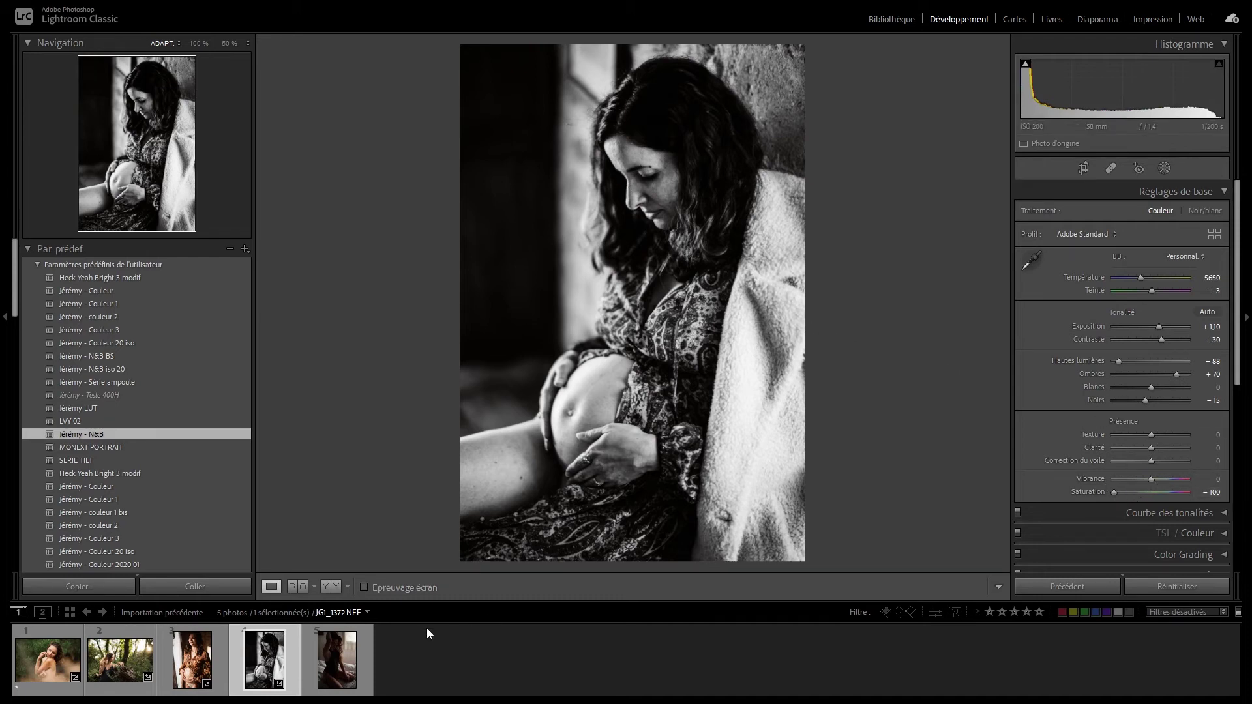
left_click(212, 645)
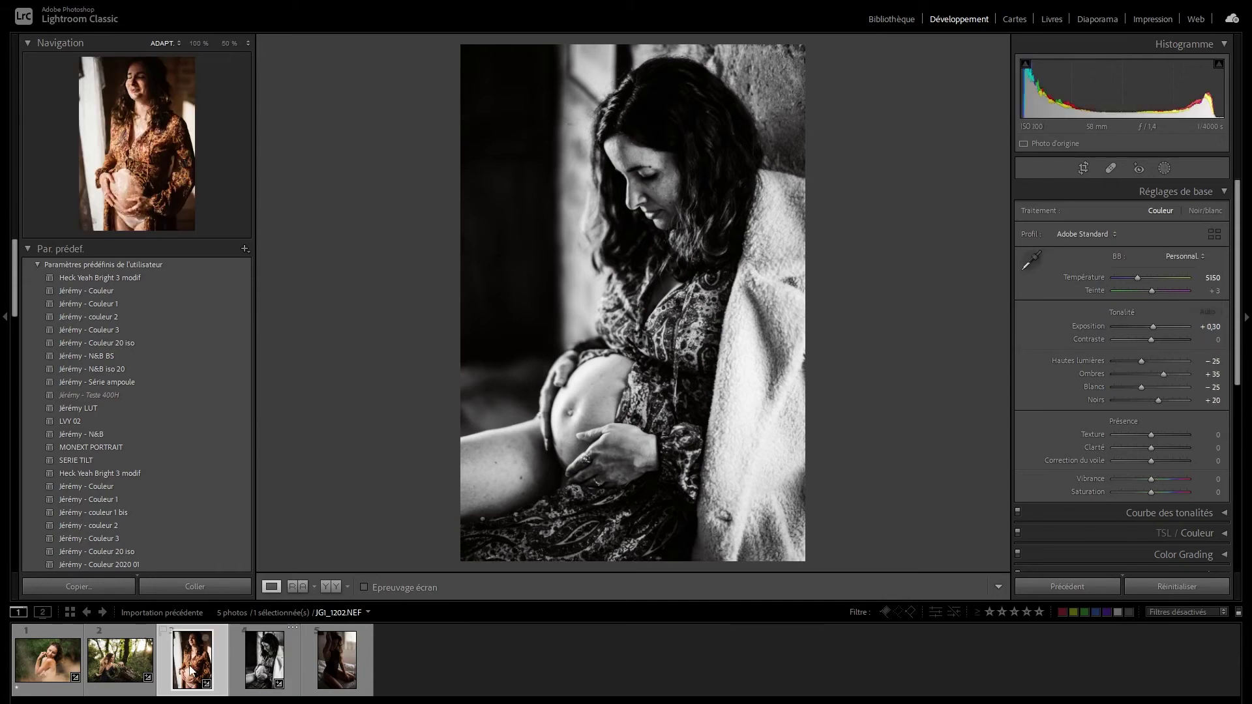
On the black-and-white fourth portrait, set exposure to +1,20 and raise temperature to 13746
left_click(259, 665)
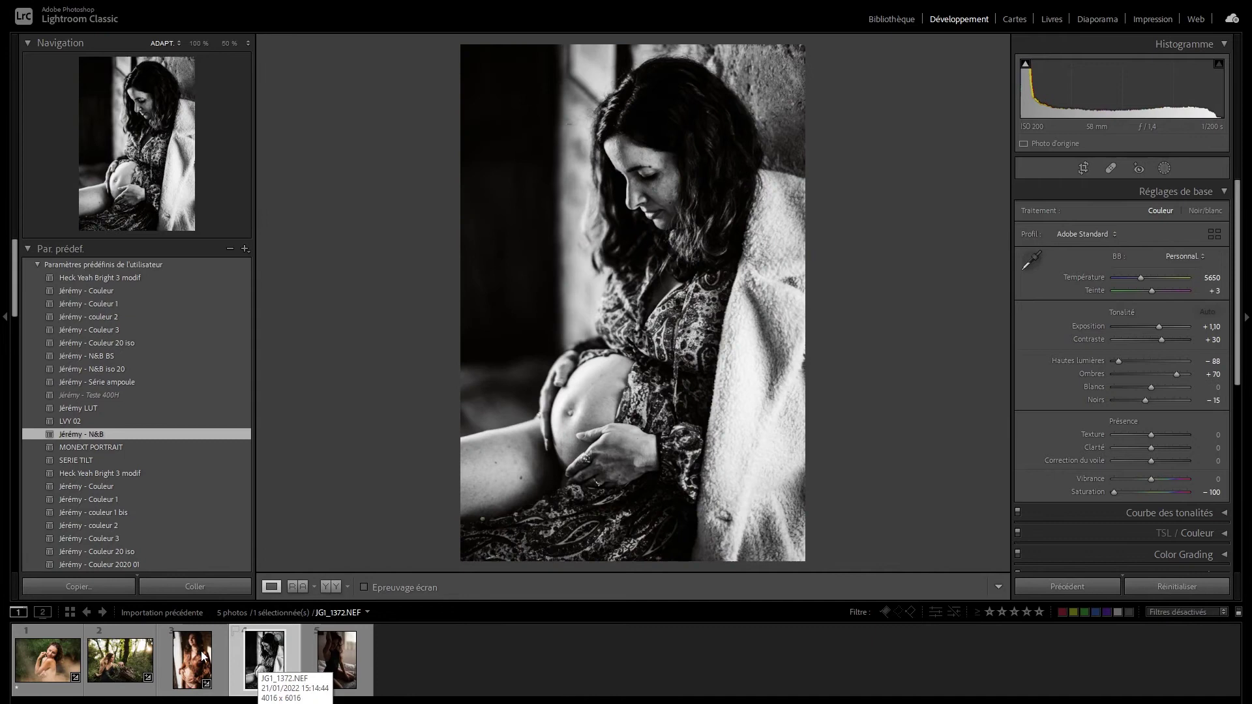
key("backslash")
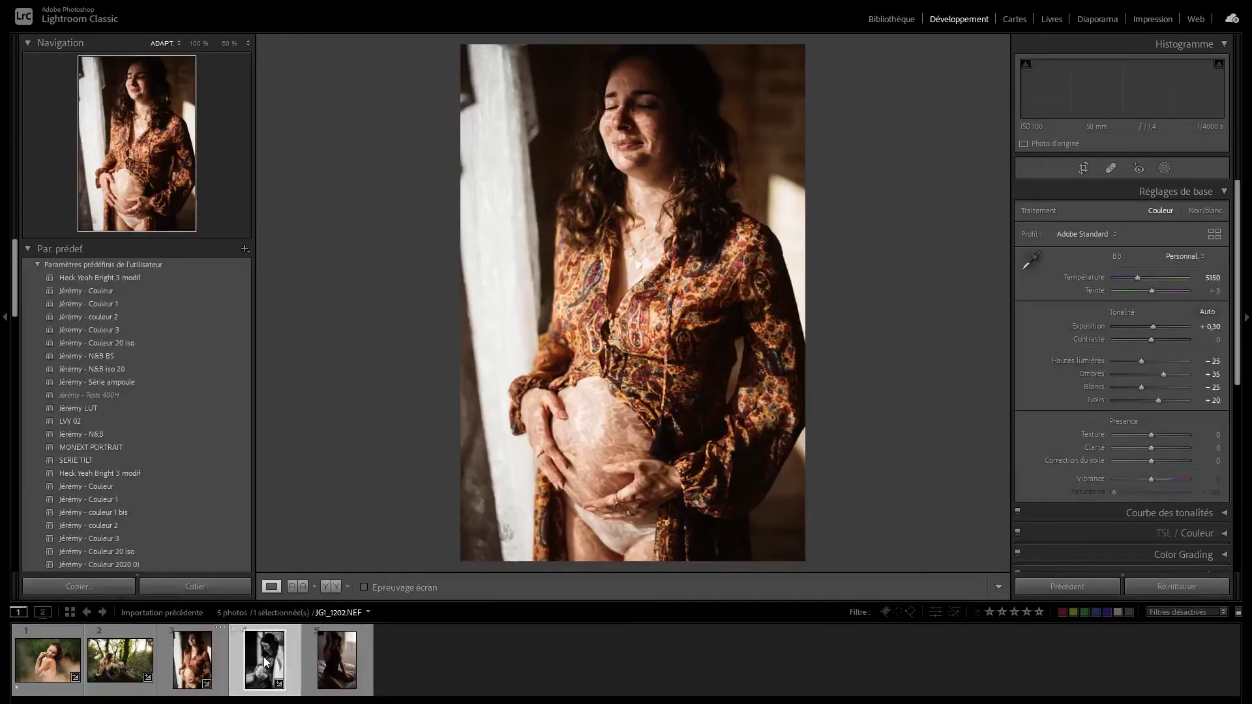
left_click_drag(1145, 400, 1208, 403)
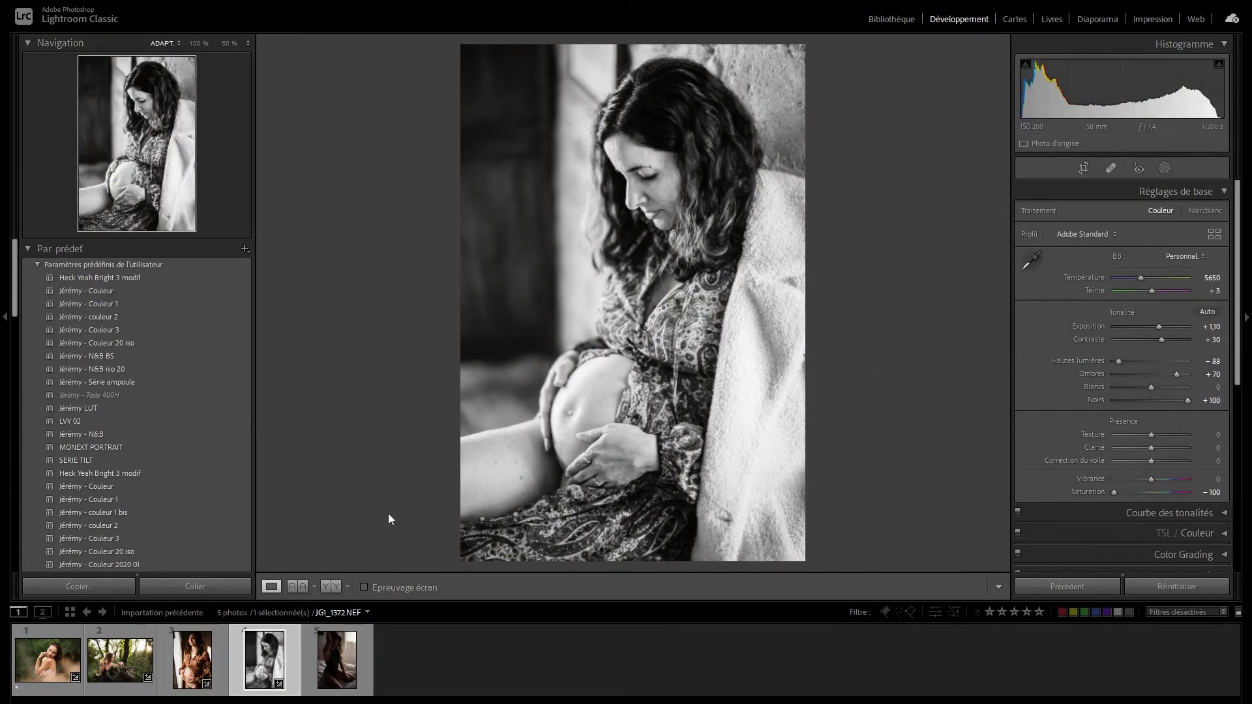
key("ctrl+z")
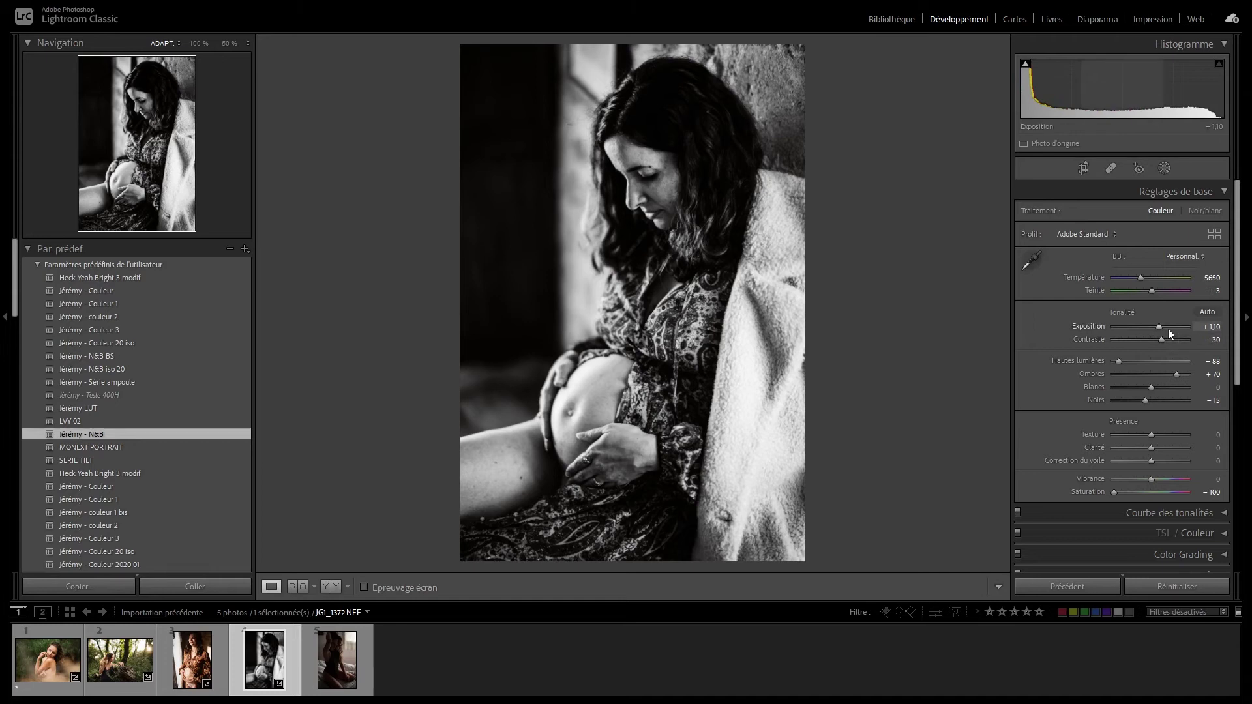
key("Up")
key("Up")
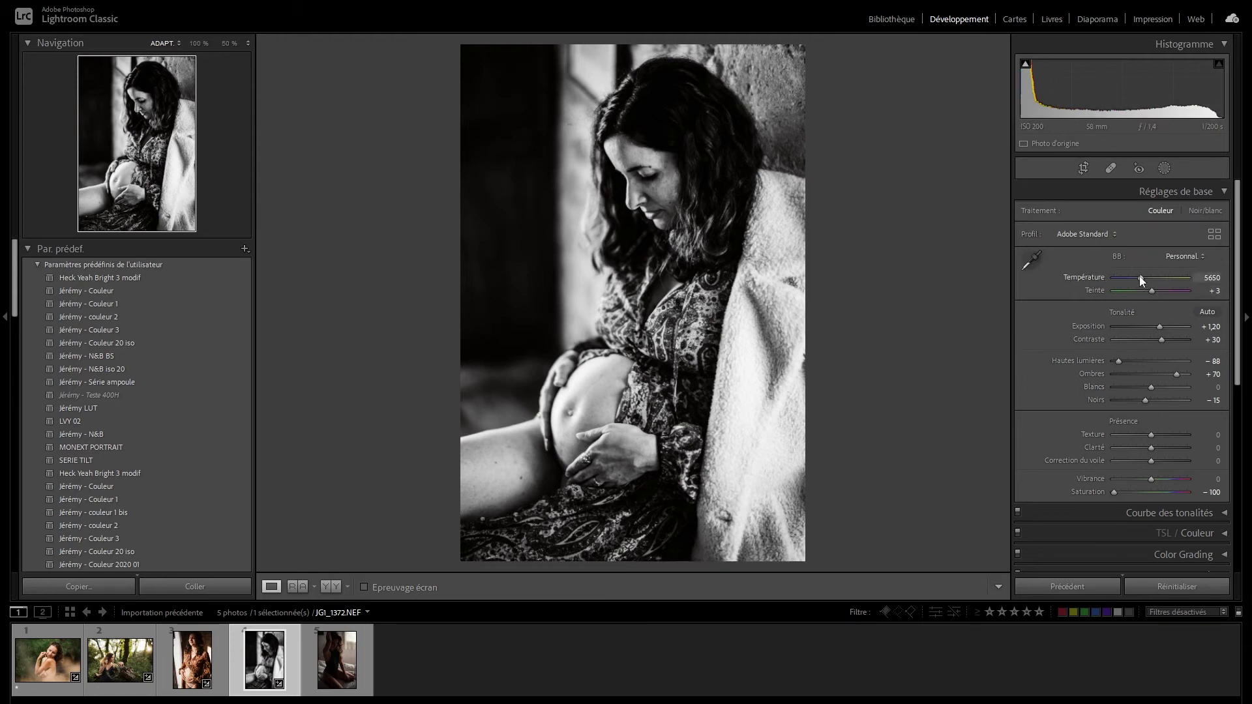
mouse_move(1140, 278)
left_mouse_down()
mouse_move(1182, 280)
mouse_move(1109, 277)
mouse_move(1179, 278)
mouse_move(1118, 279)
mouse_move(1168, 279)
left_mouse_up()
left_click(662, 173)
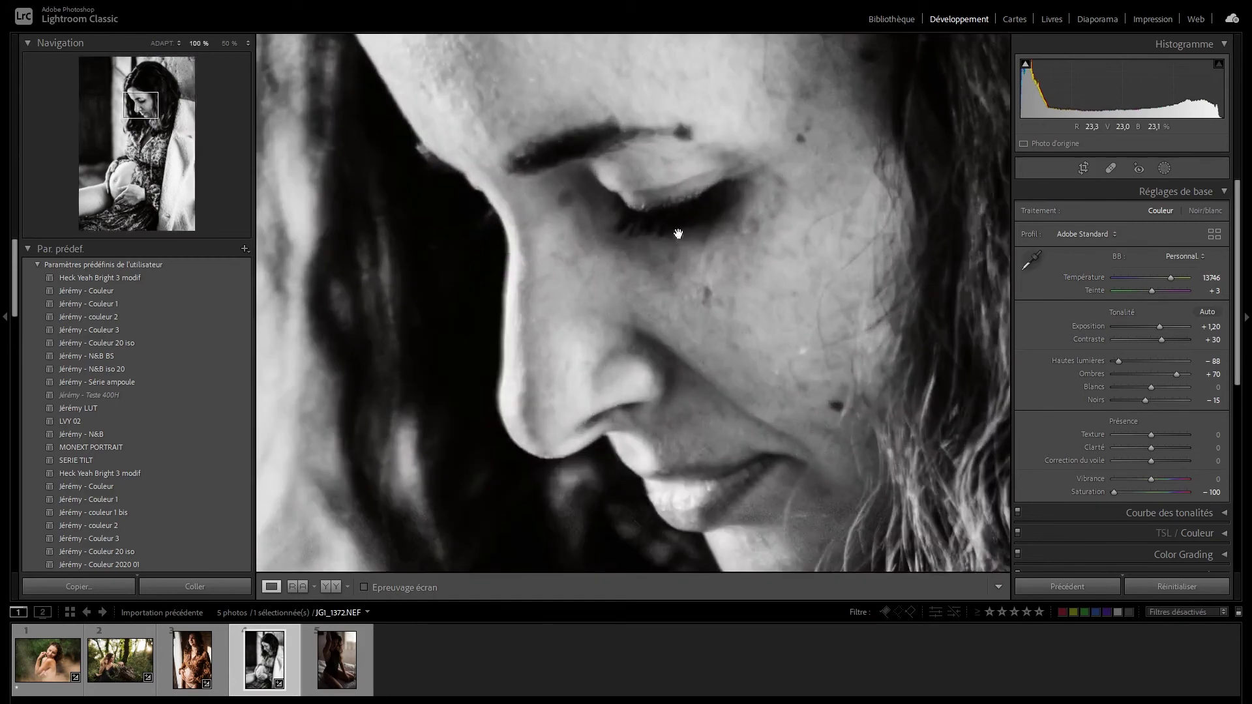
left_click_drag(766, 278, 637, 145)
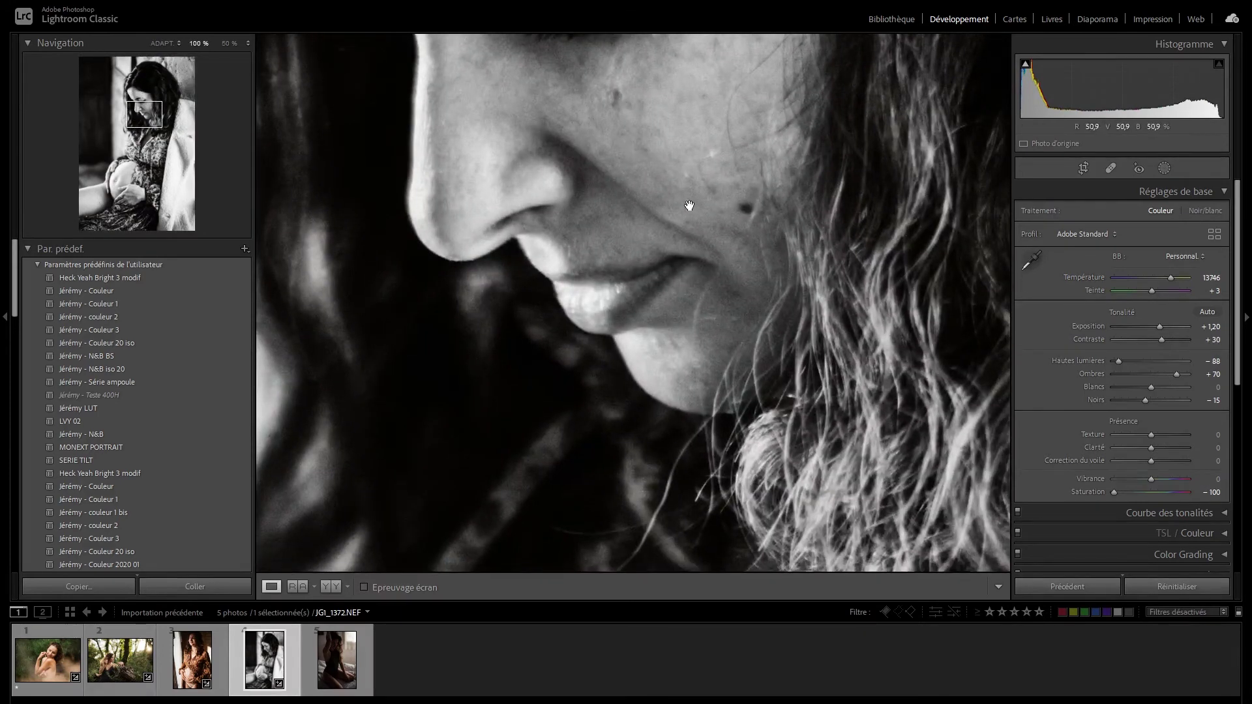
left_click(688, 204)
left_click(634, 441)
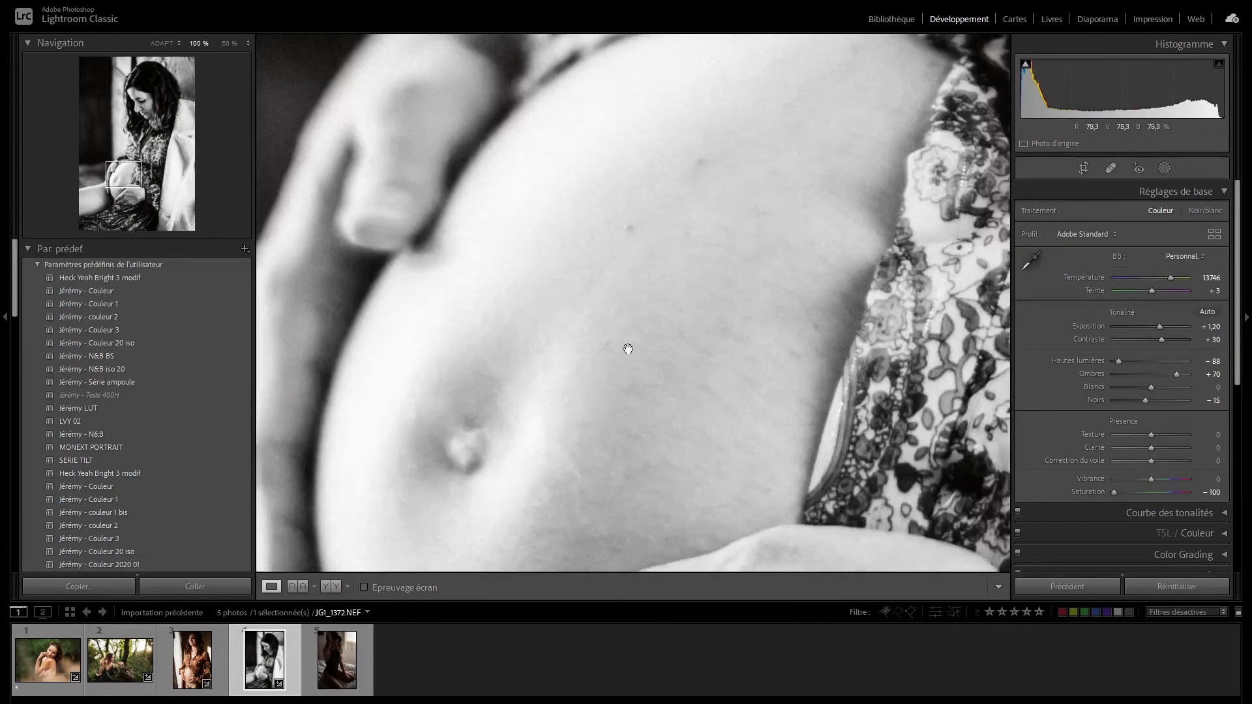
left_click(666, 280)
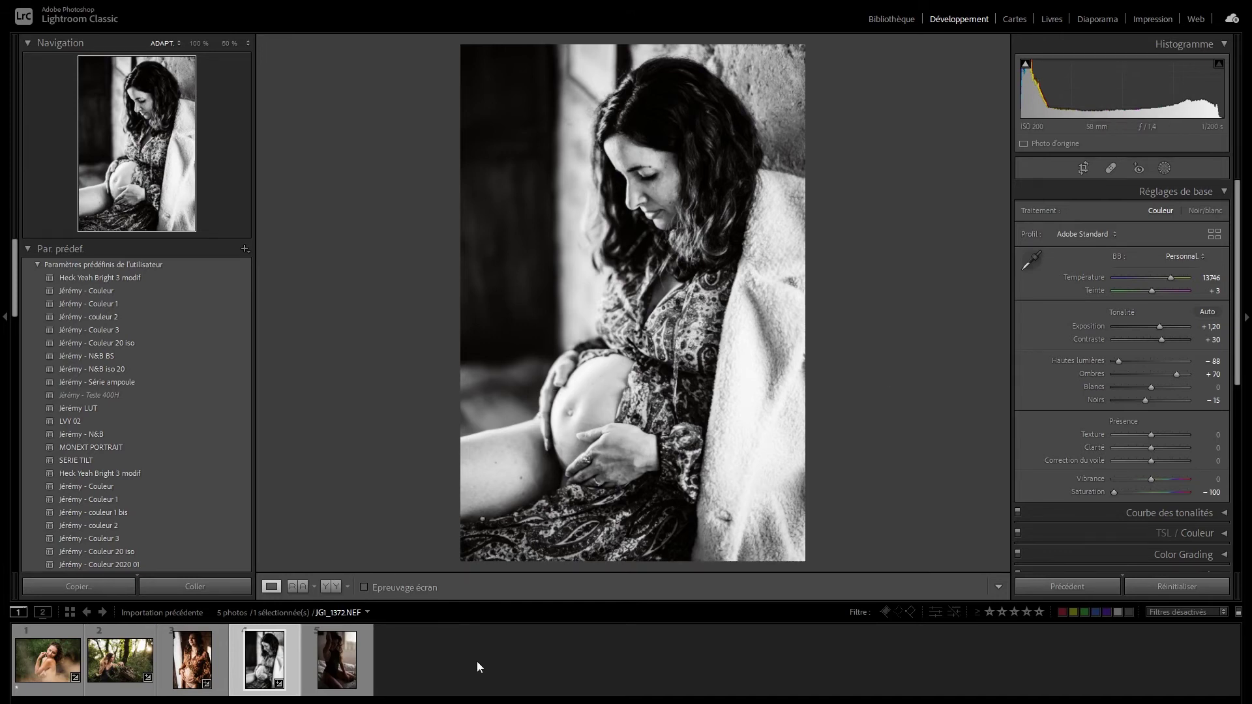
Apply the Couleur preset to the fifth portrait of the woman kneeling on the bed
left_click(330, 656)
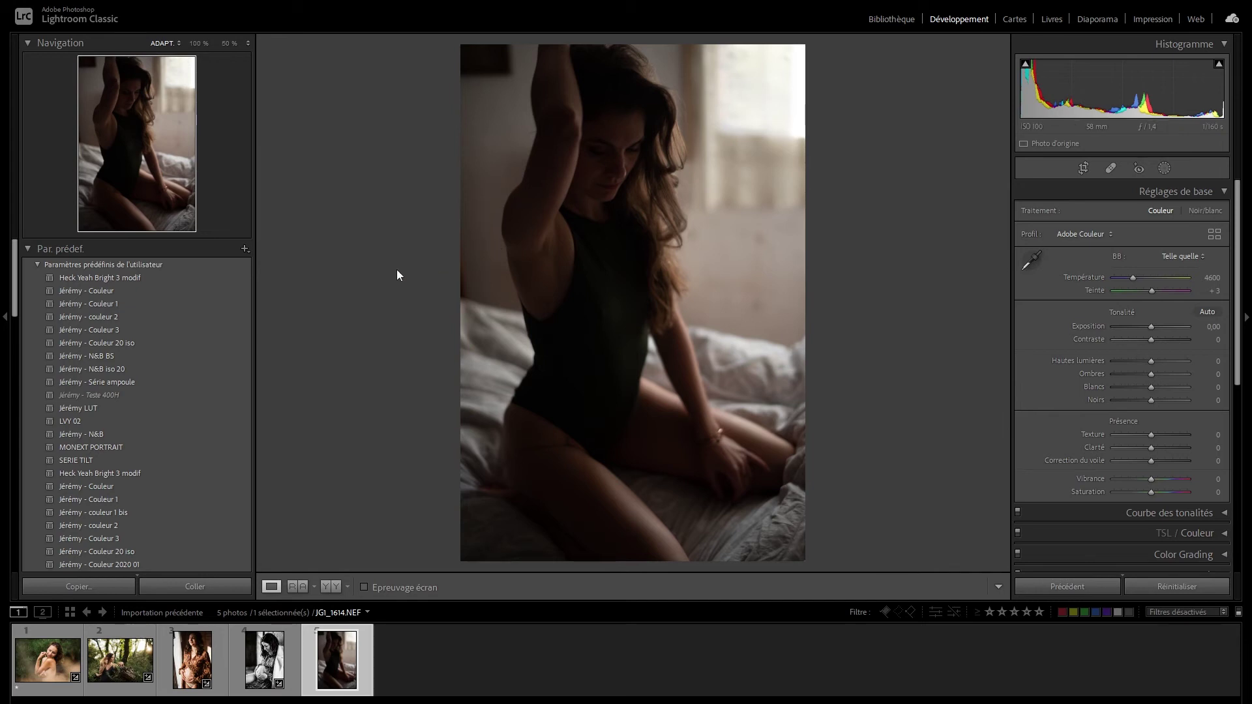
left_click(217, 291)
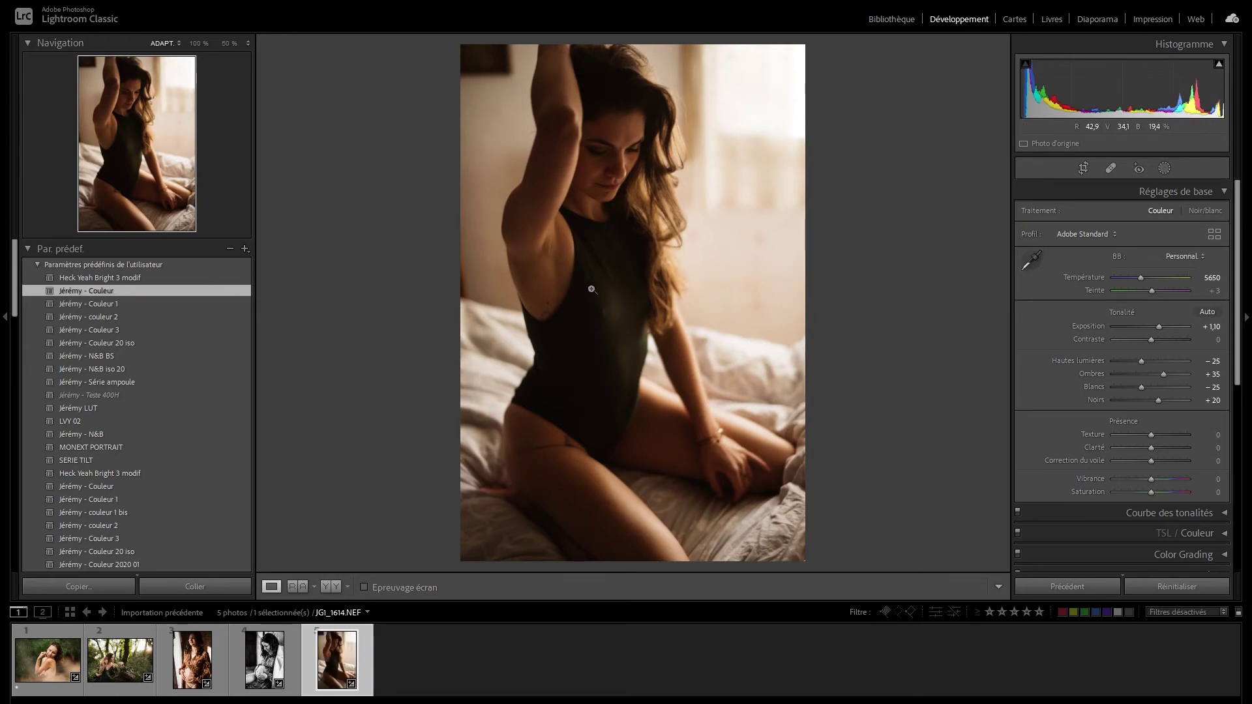
Set the white balance to As Shot (4600) and settle exposure at +1,00
left_click(1184, 255)
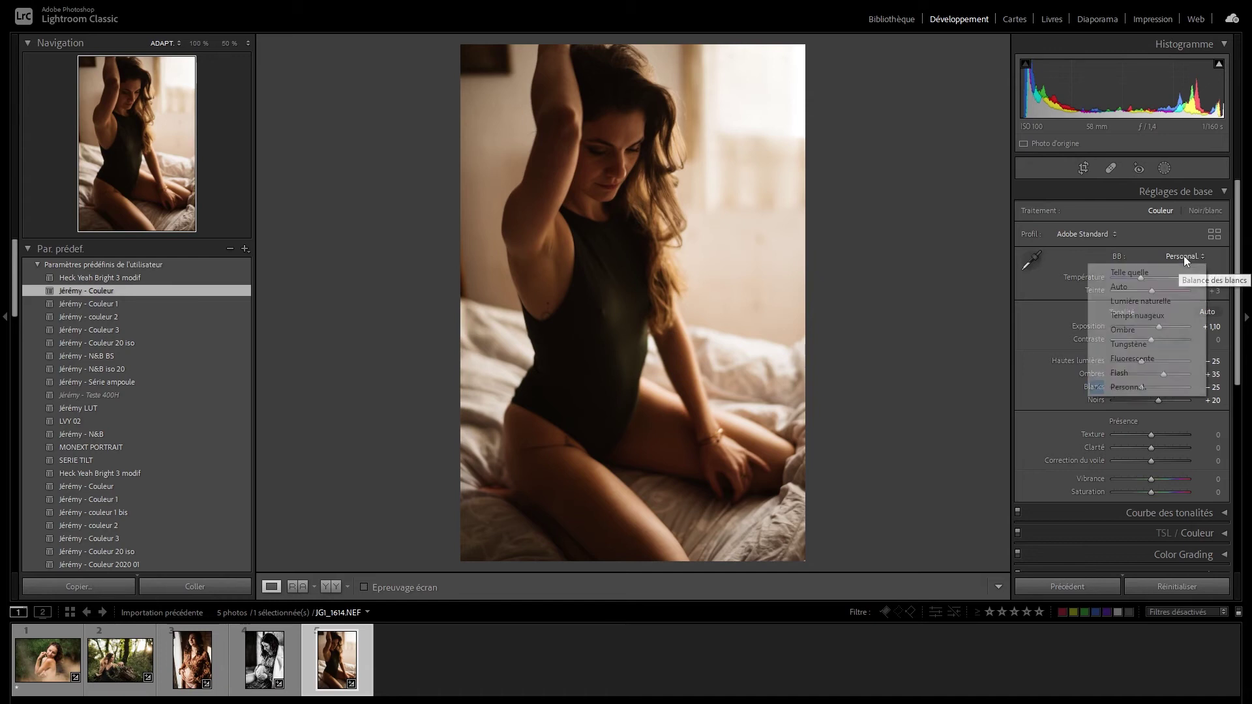
left_click(1141, 277)
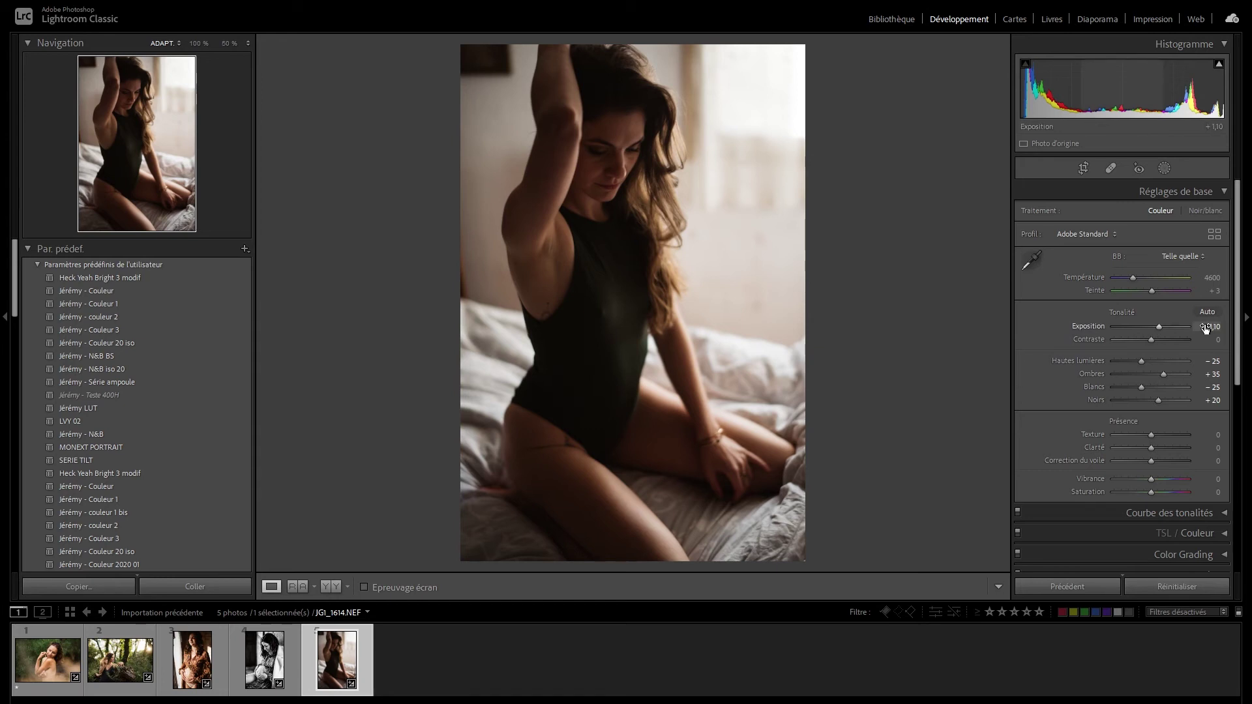
key("Up")
key("Down")
key("Down")
key("Down")
key("Up")
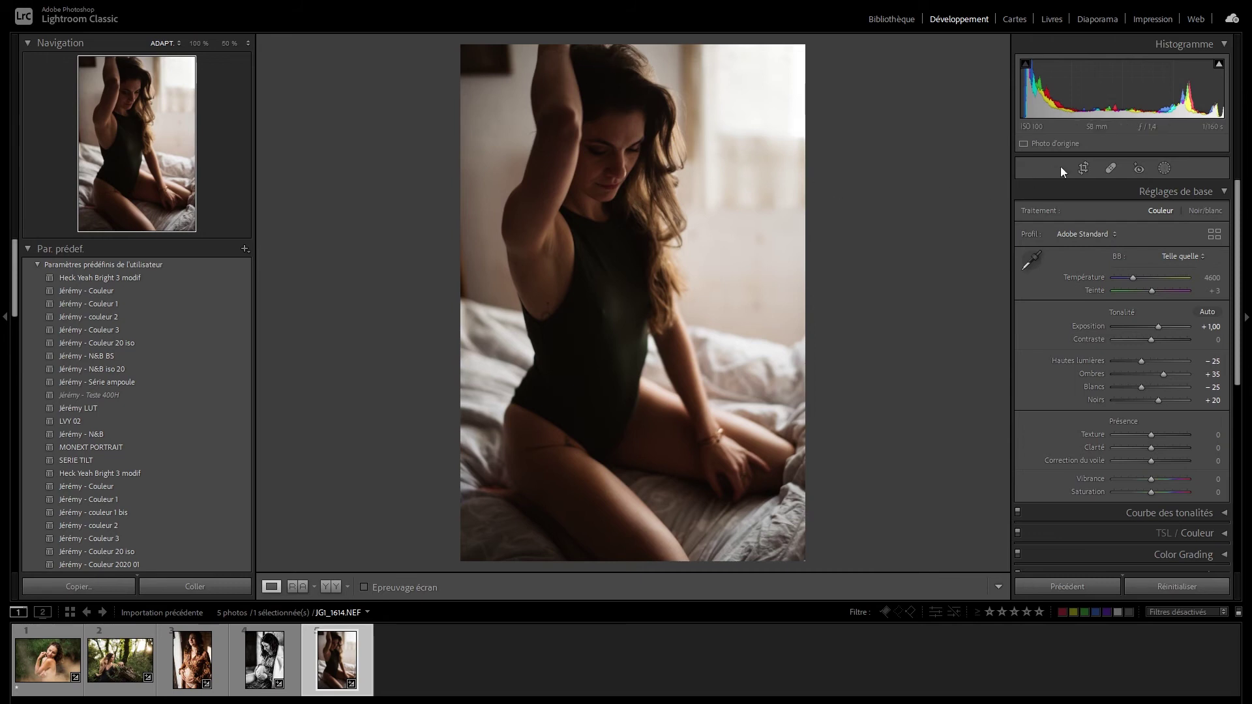
Crop the bed portrait slightly tighter, adjusting the top-left corner and image position
left_click(1083, 169)
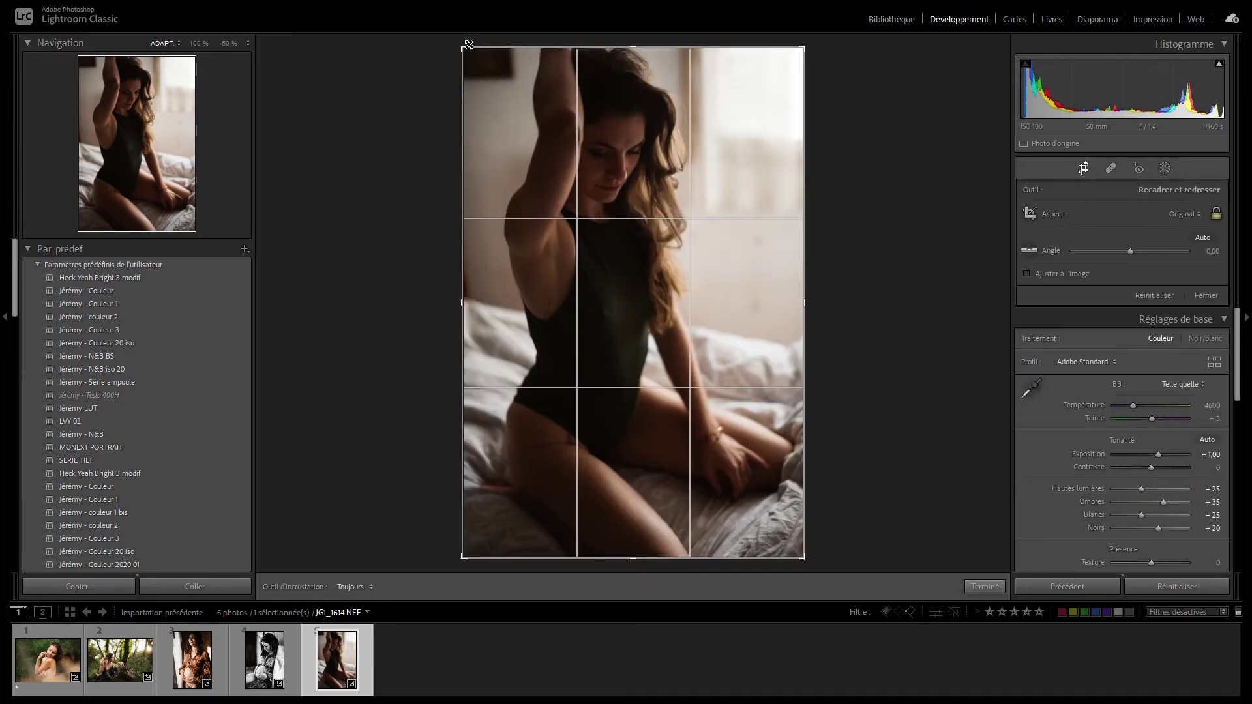
left_click_drag(465, 49, 471, 63)
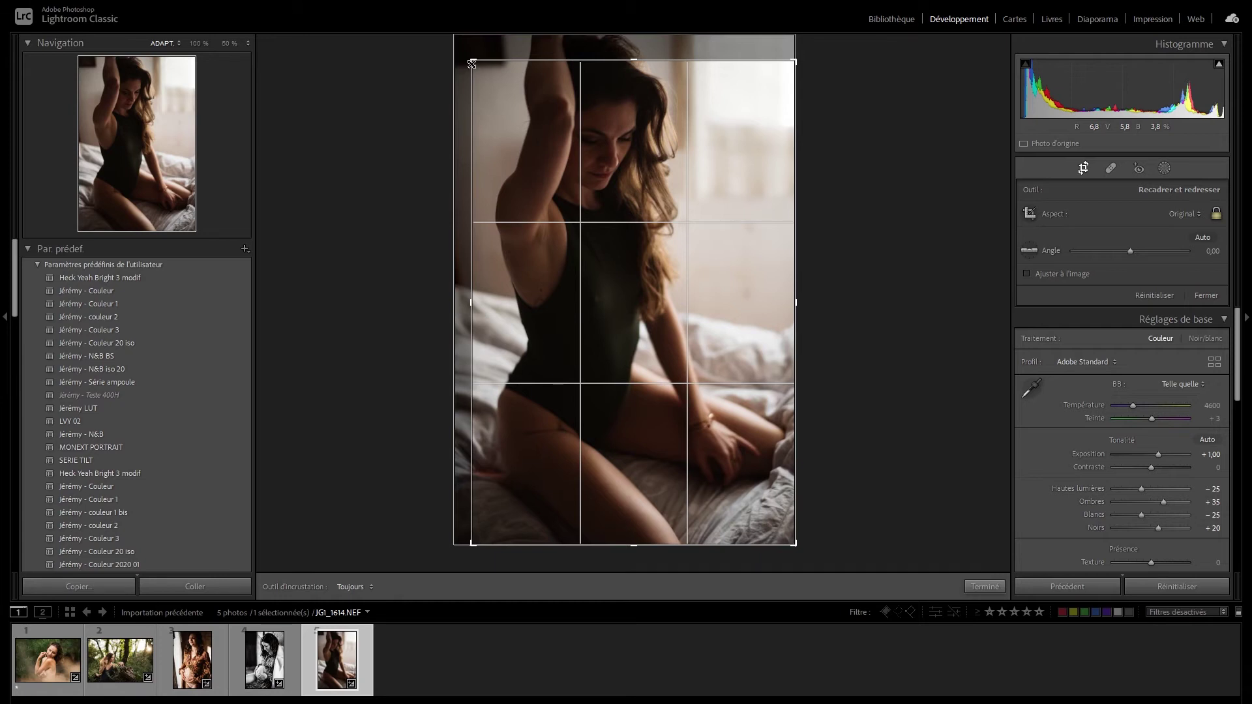
left_click_drag(471, 63, 469, 57)
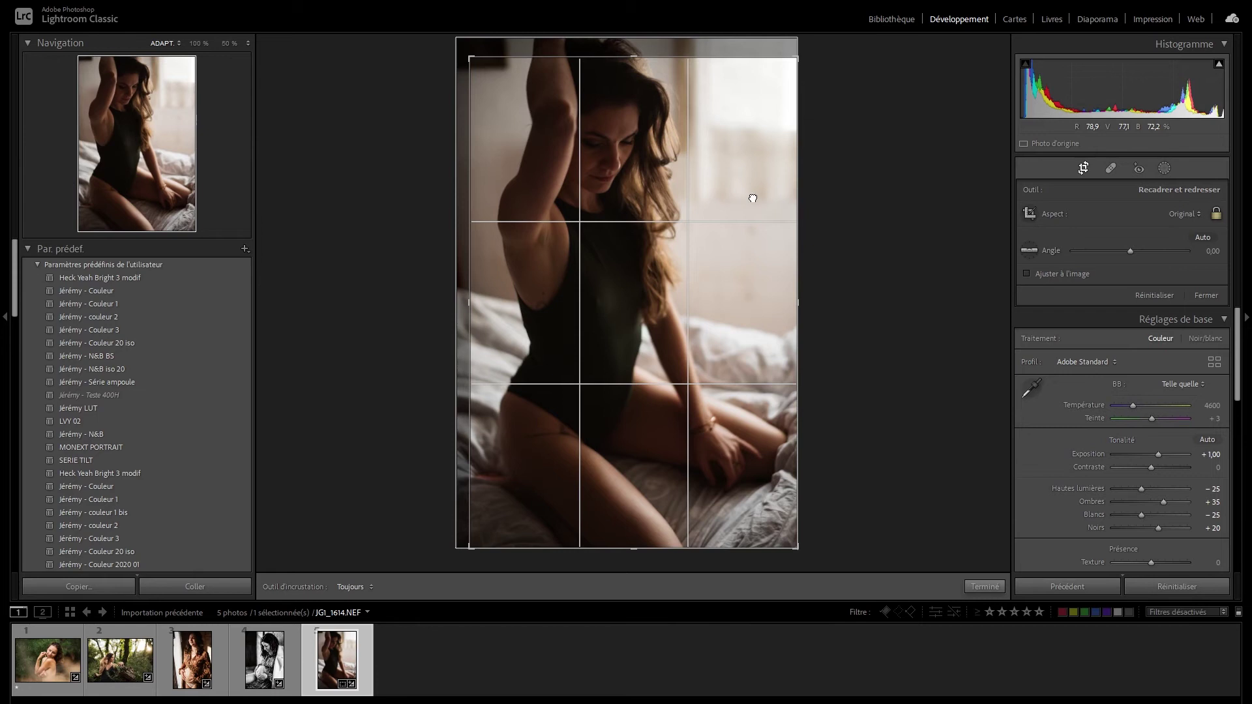
left_click_drag(753, 198, 757, 198)
key("Return")
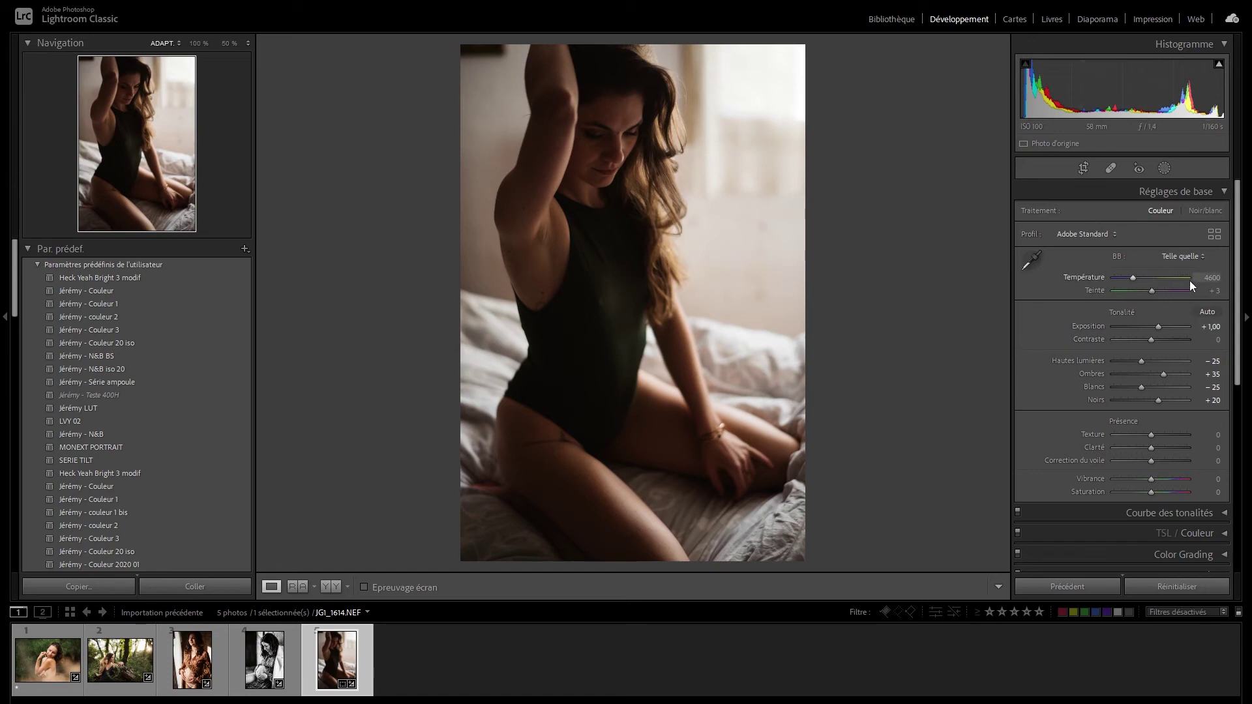
Set the tint to +4 and the temperature to 4700, keeping exposure at +1,00
left_click(1205, 291)
key("Up")
left_click(1209, 279)
key("Return")
left_click_drag(1212, 328, 1207, 328)
key("ctrl+z")
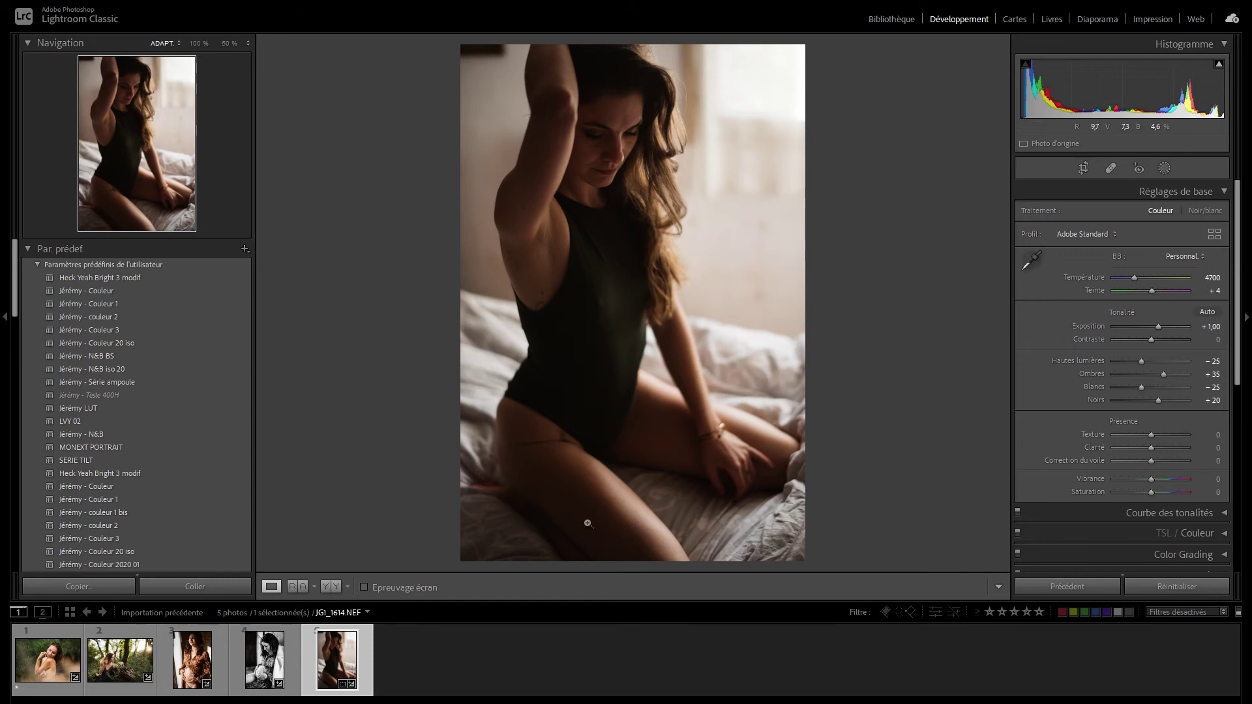
Show the smoke-filled pine portrait in side-by-side Before/After view with the side panels hidden
left_click(56, 666)
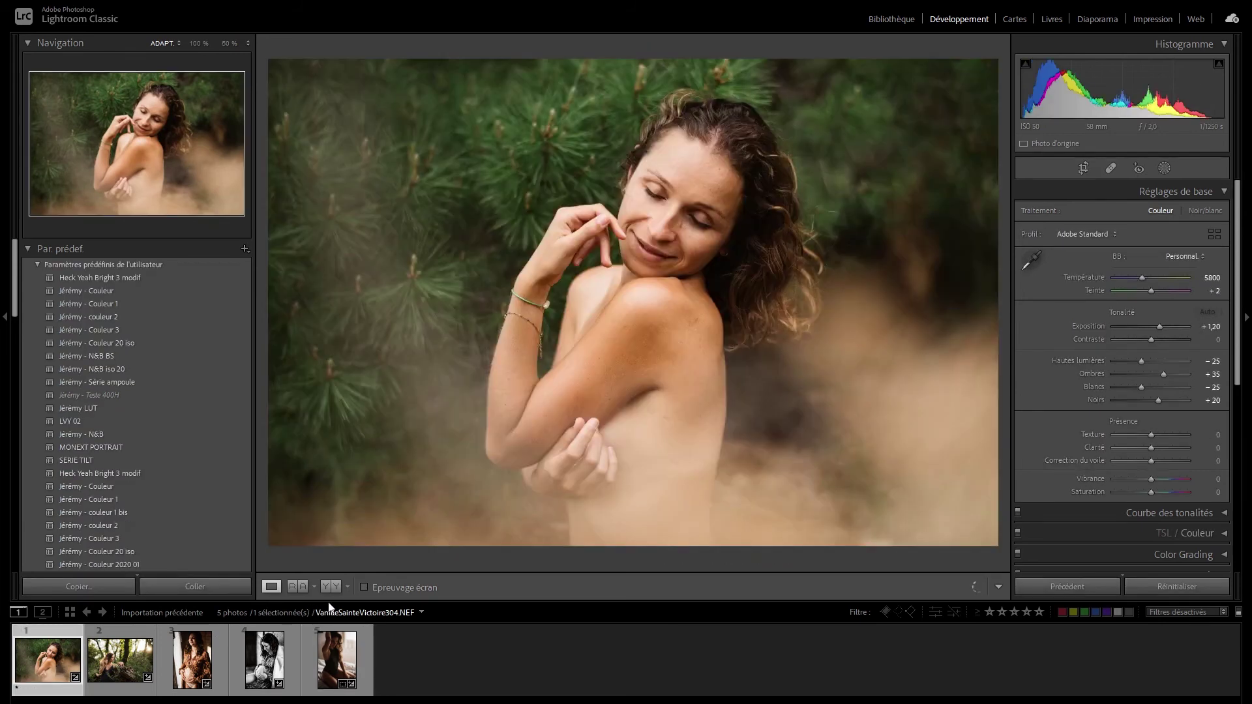
left_click(296, 585)
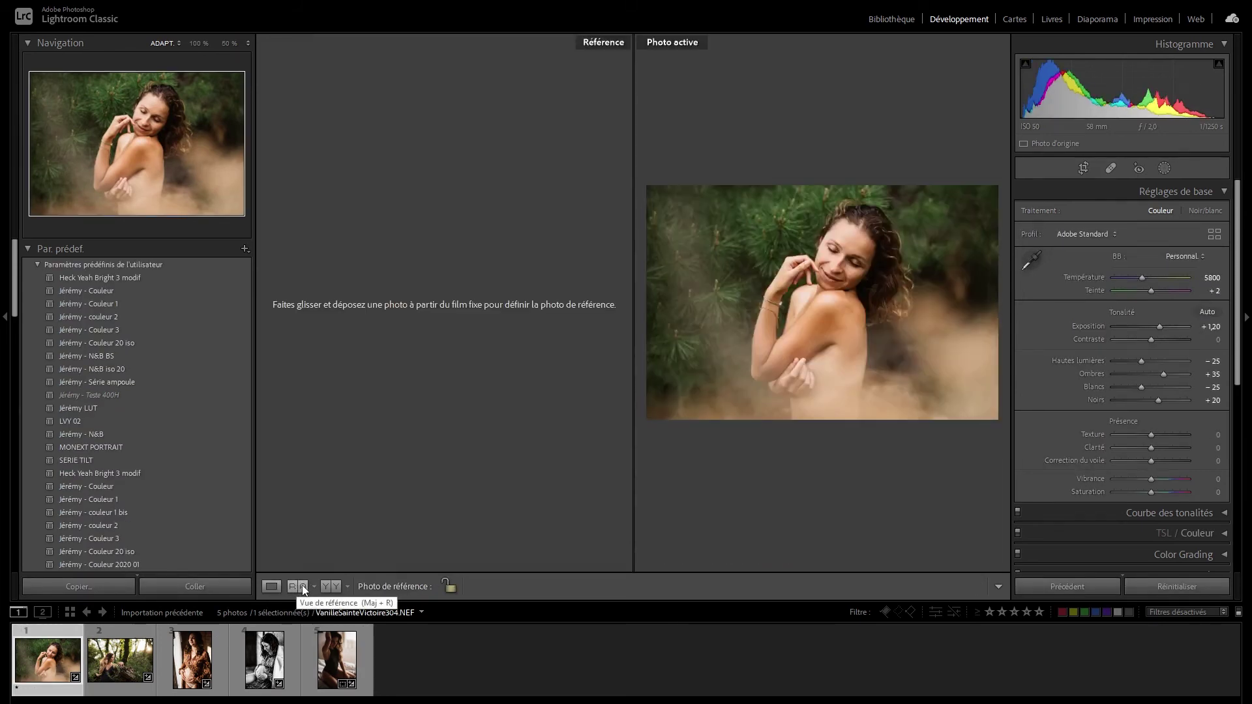
left_click(337, 587)
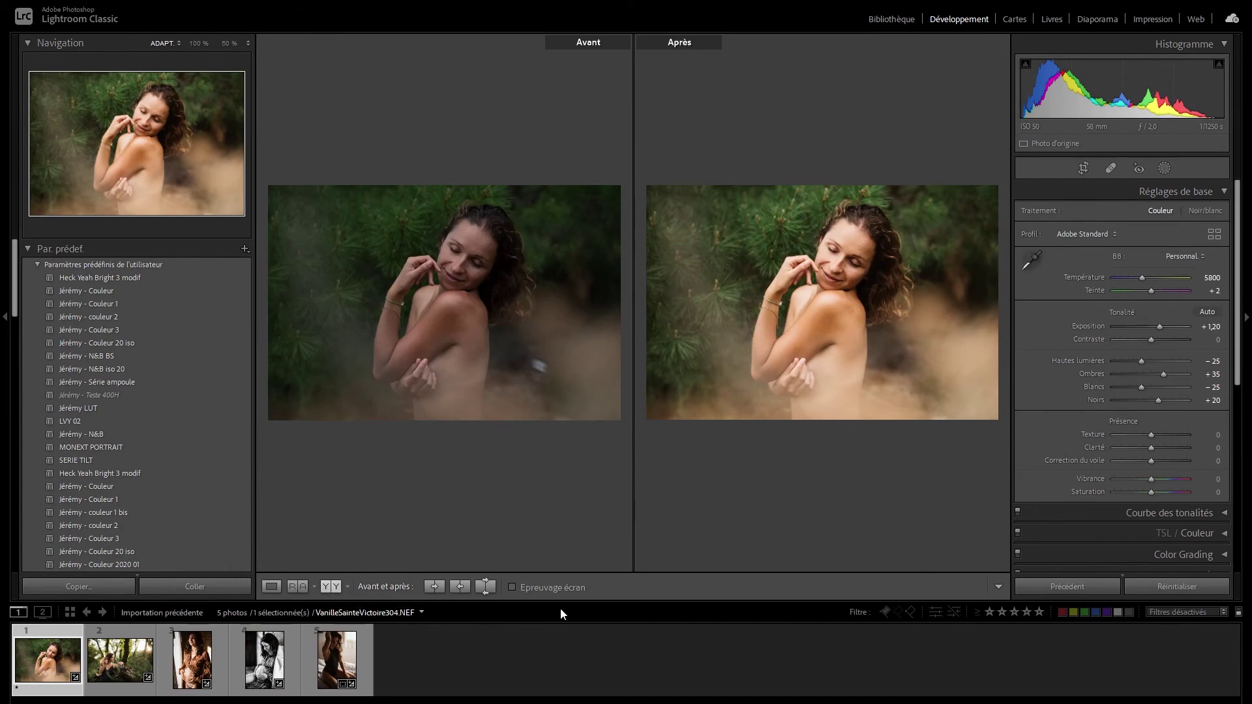
key("Tab")
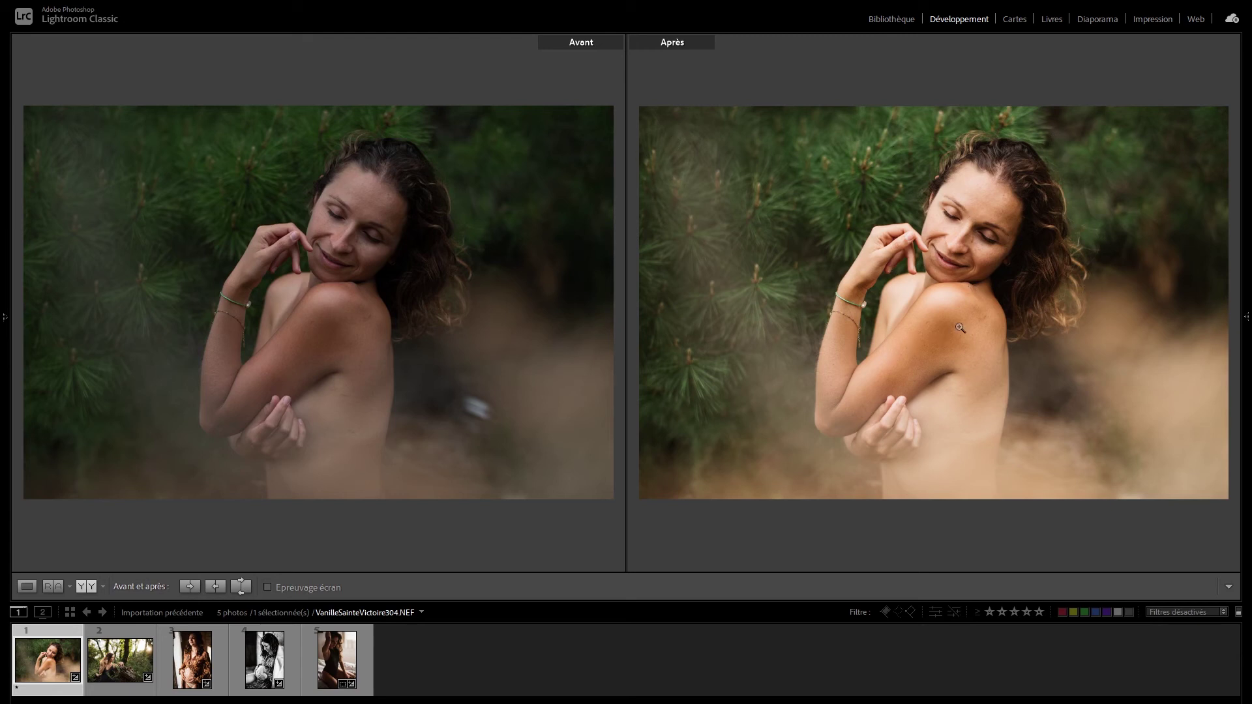
Step through portraits 2, 3 and 4 in the Before/After comparison
key("Right")
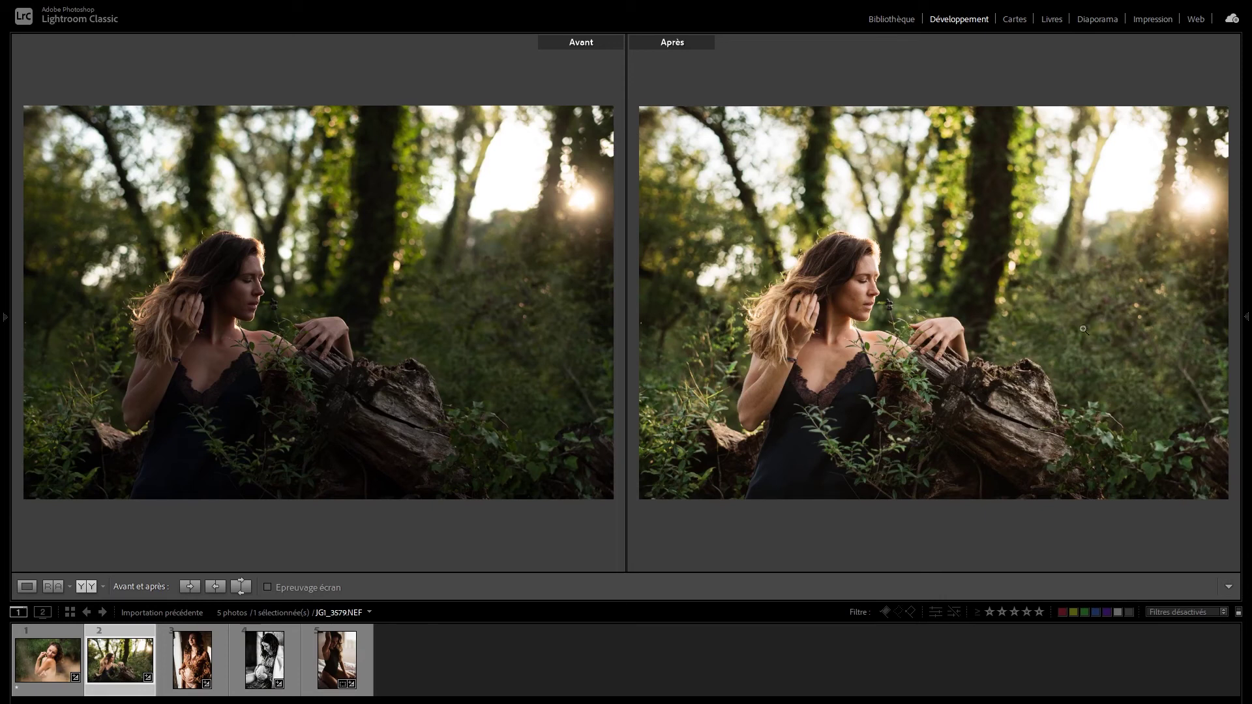
key("Right")
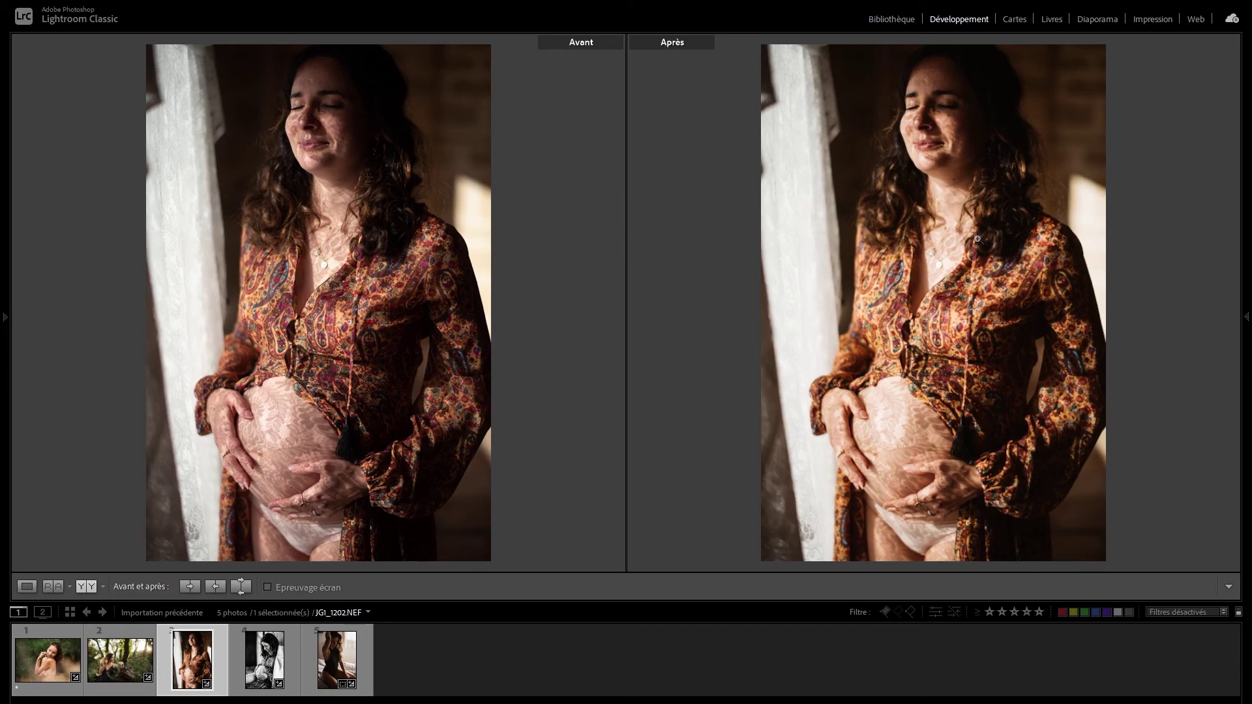
key("Right")
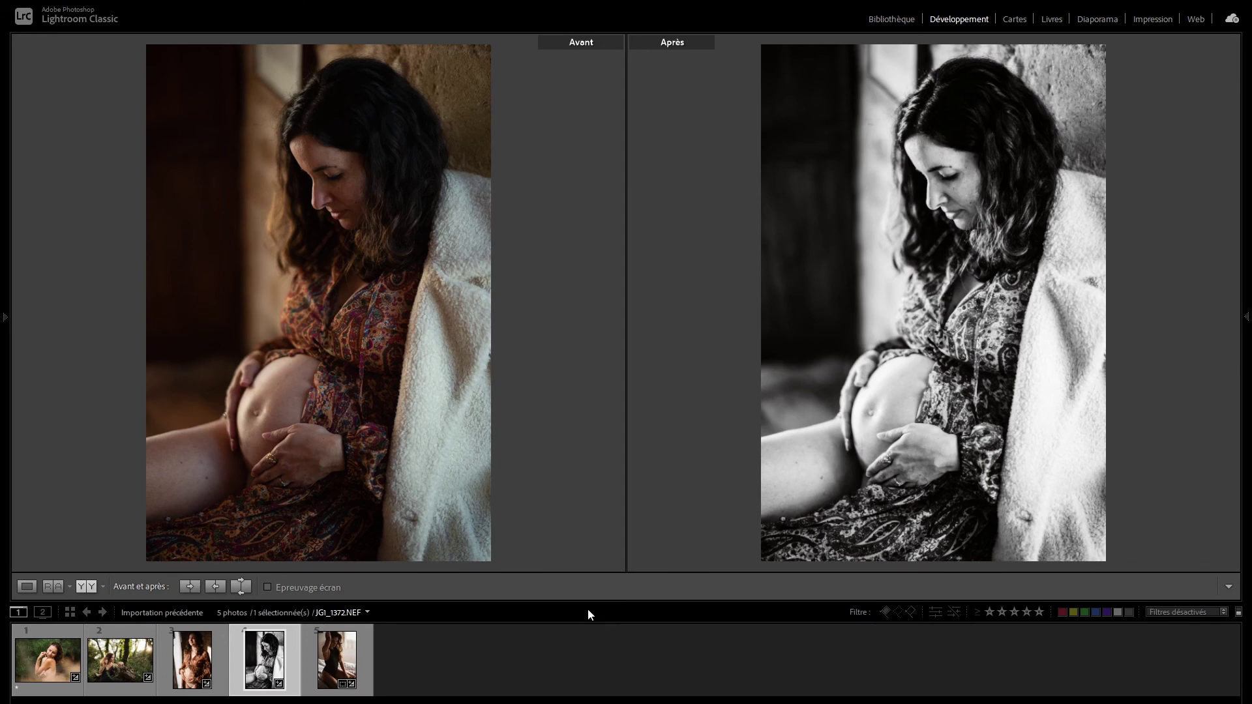
Advance to the fifth portrait, the bed scene, in the Before/After comparison
key("Right")
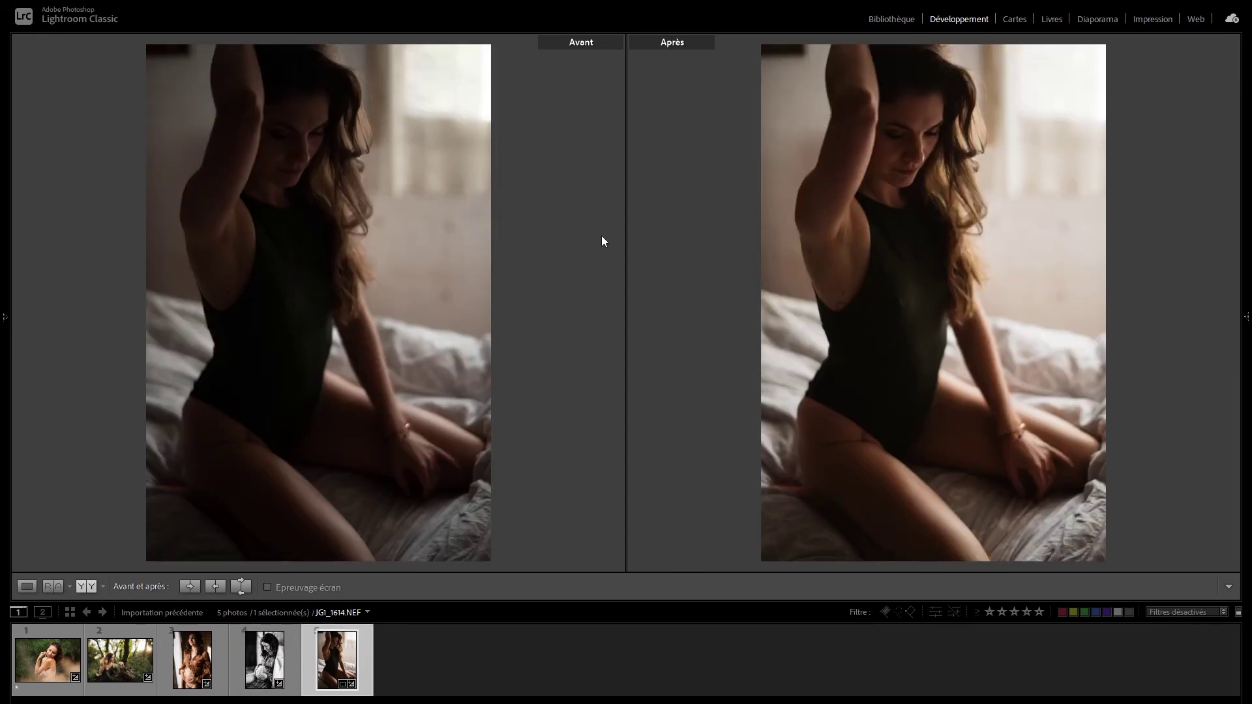